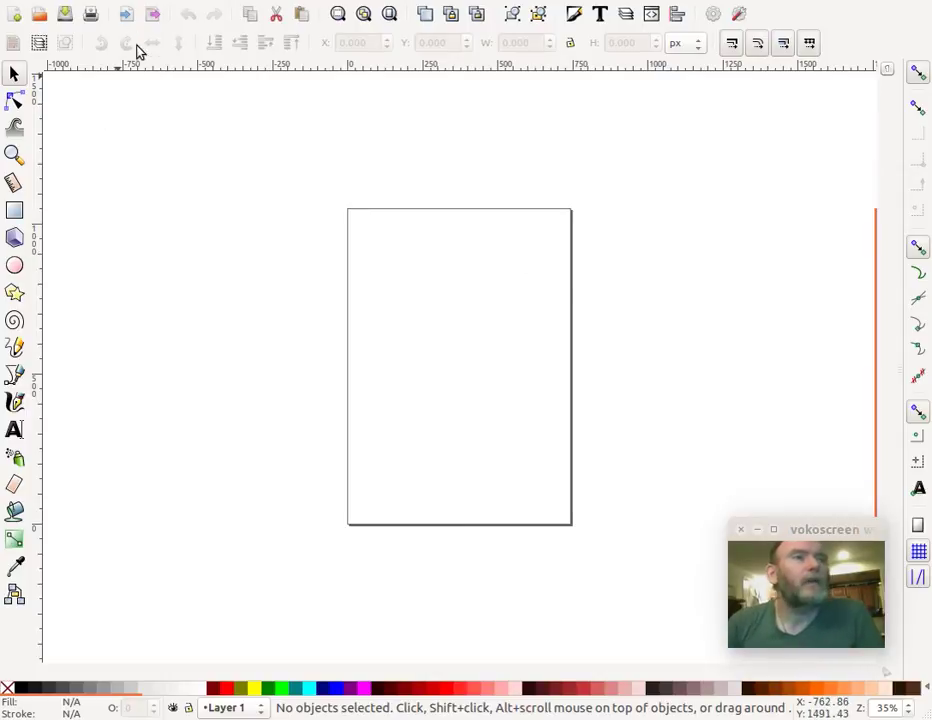
# - Import tomato.png so the soup can photo is embedded on the canvas
pyautogui.click(122, 14)
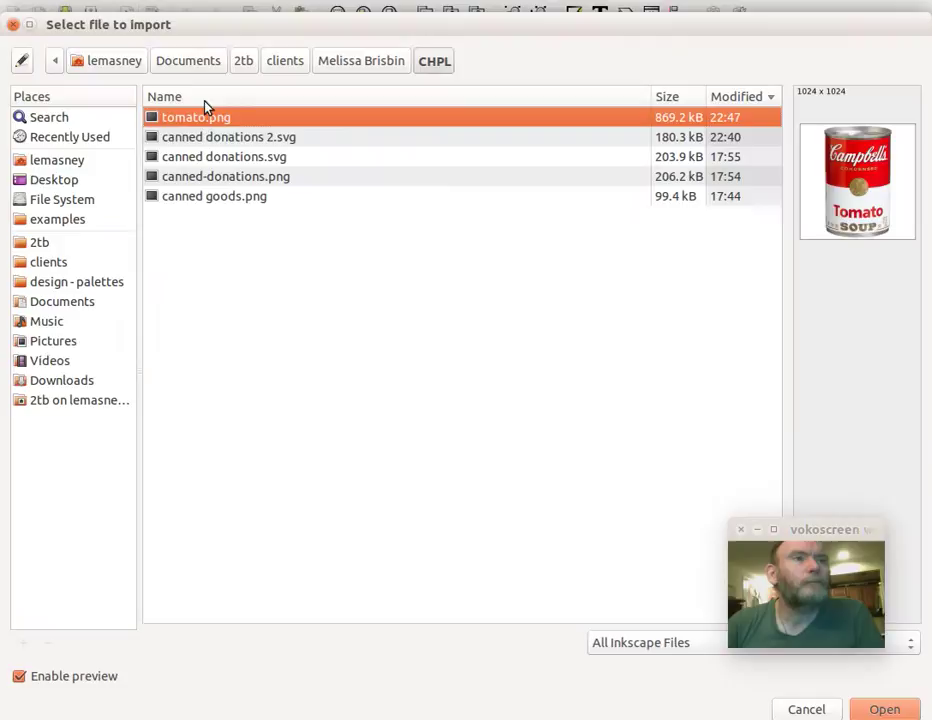
pyautogui.click(885, 709)
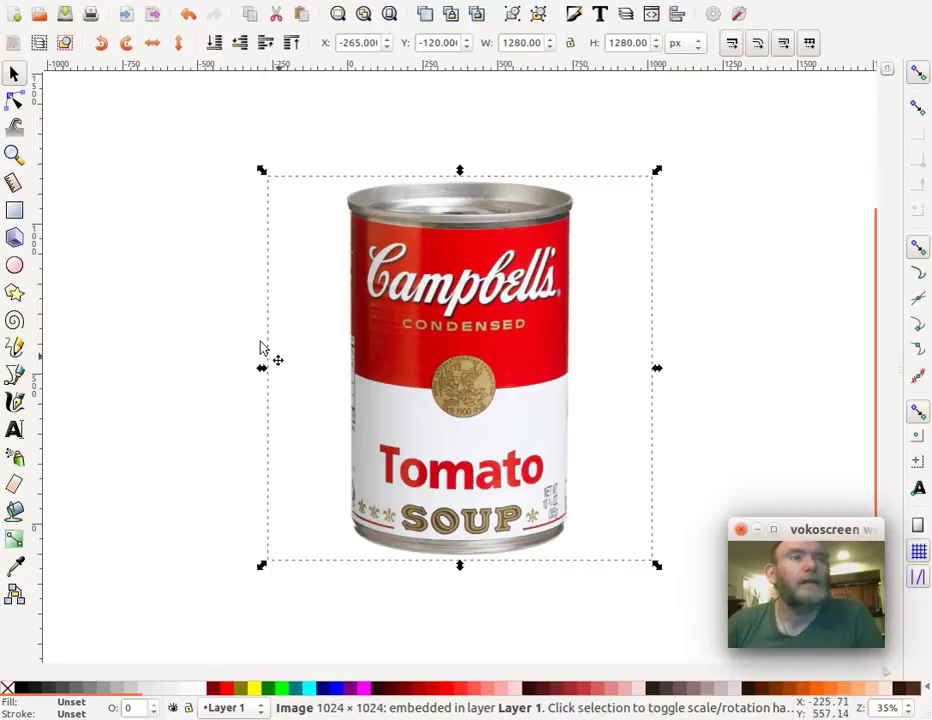
# - Draw a rectangle over the can's label and fill it white
pyautogui.click(15, 209)
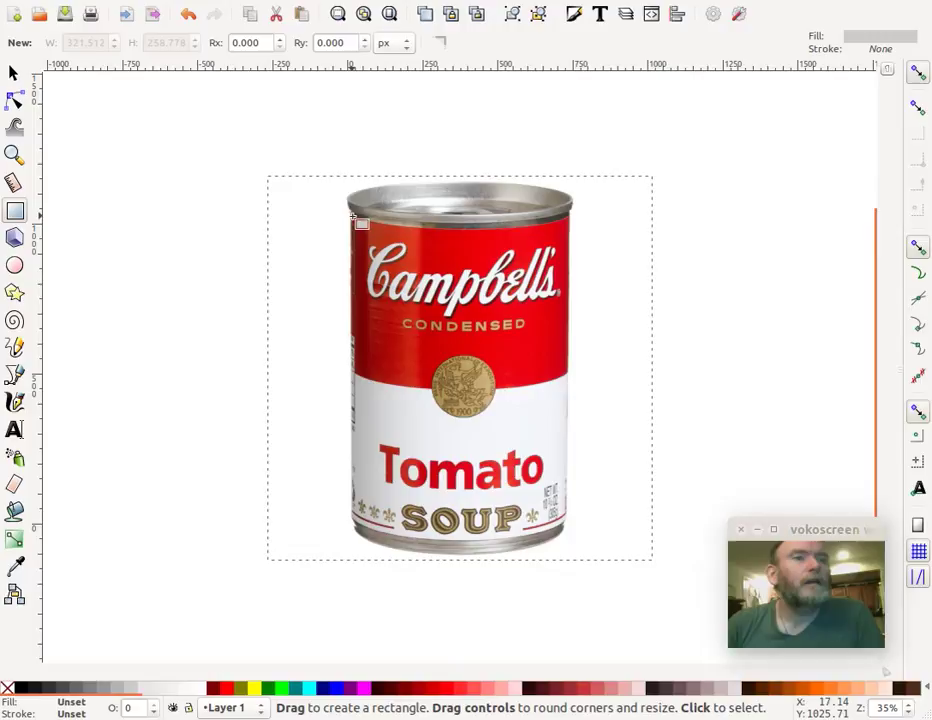
pyautogui.moveTo(352, 214); pyautogui.dragTo(568, 521)
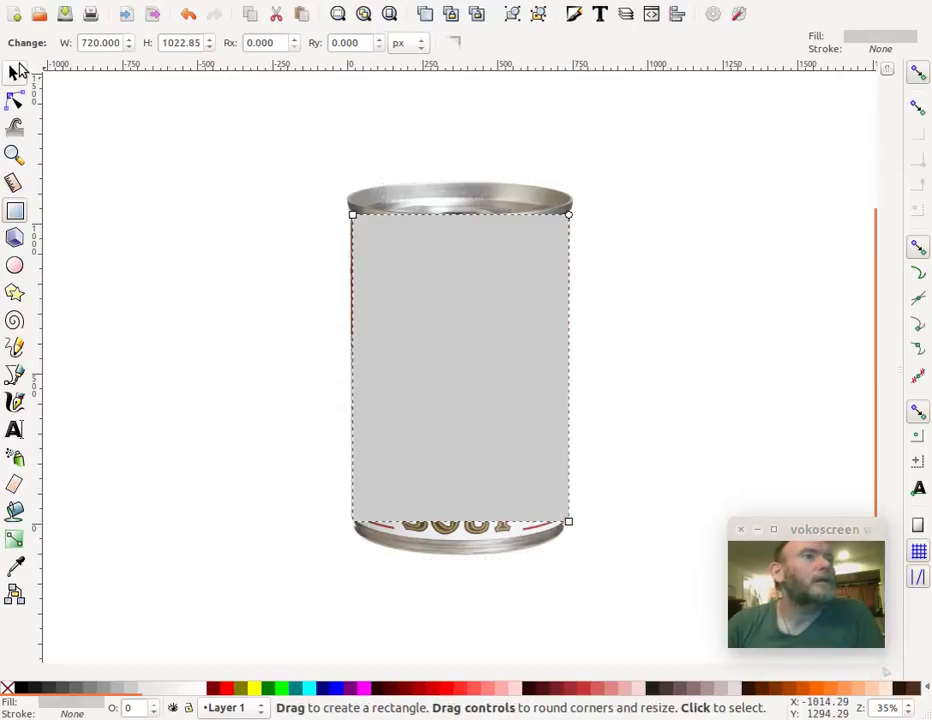
pyautogui.click(15, 72)
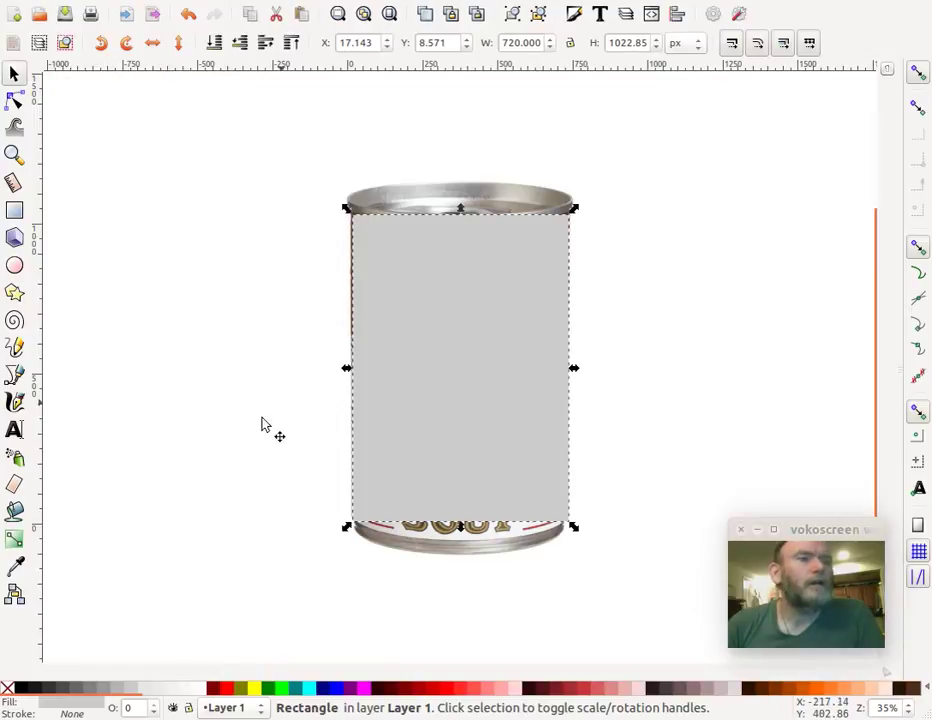
pyautogui.click(200, 690)
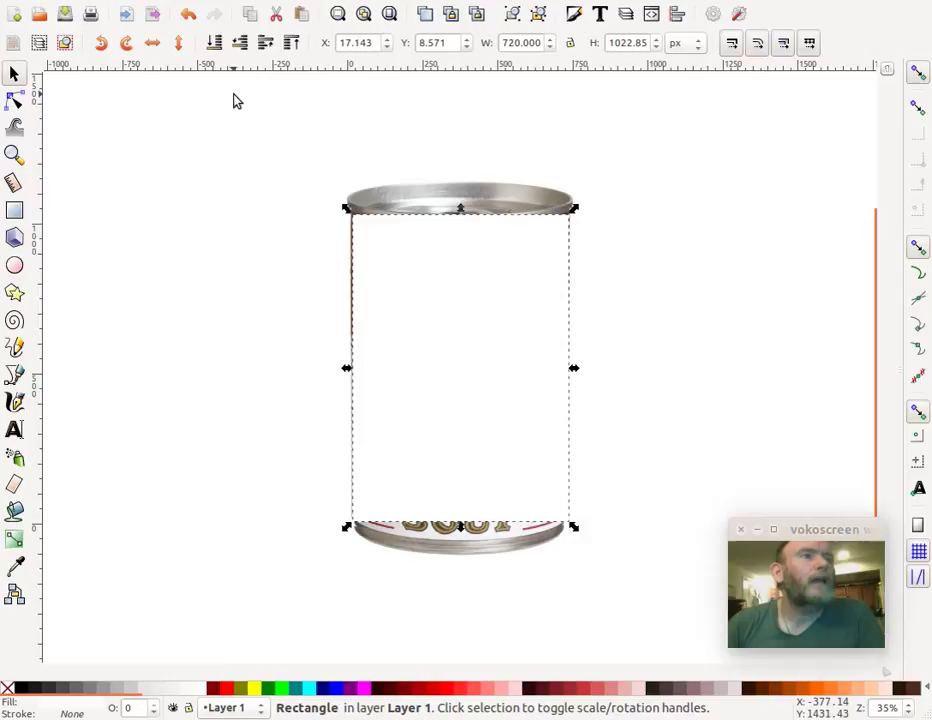
# - Convert the white rectangle into an editable path with Object to Path
pyautogui.click(218, 2)
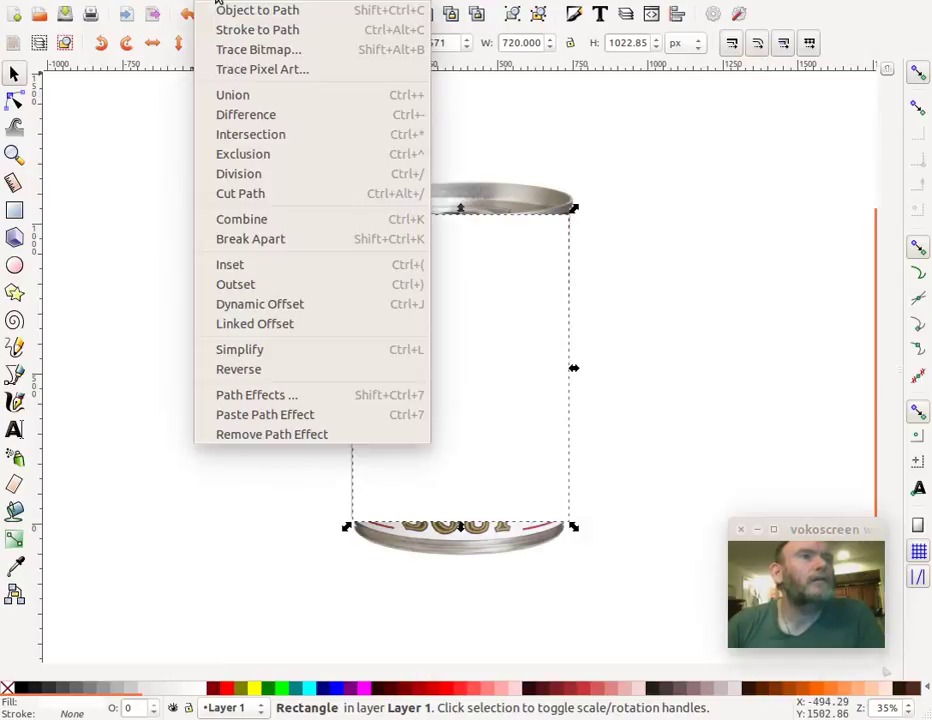
pyautogui.click(221, 12)
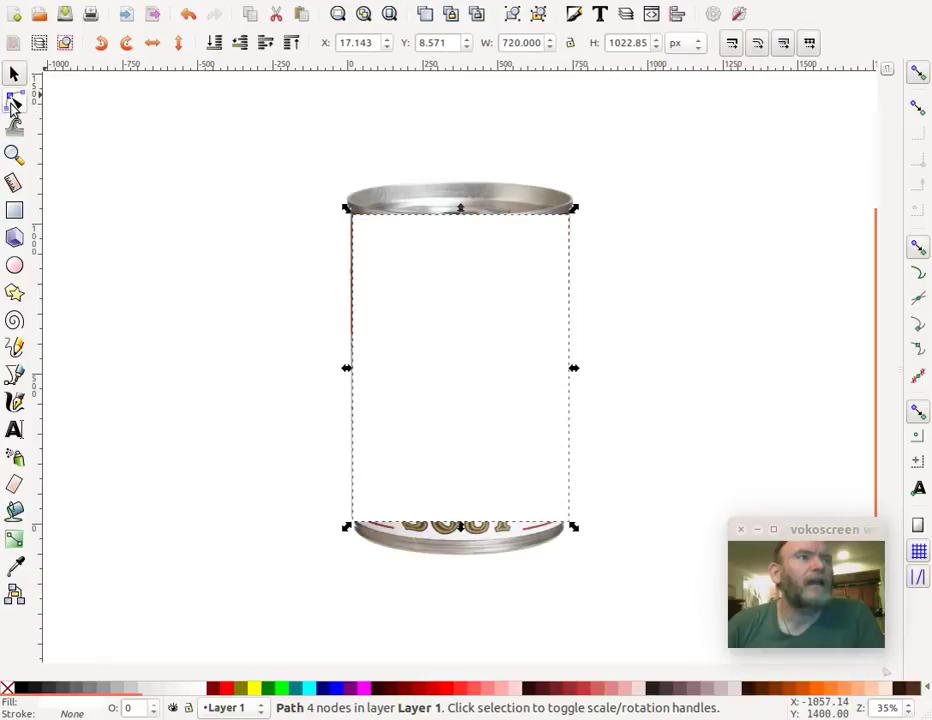
pyautogui.click(14, 101)
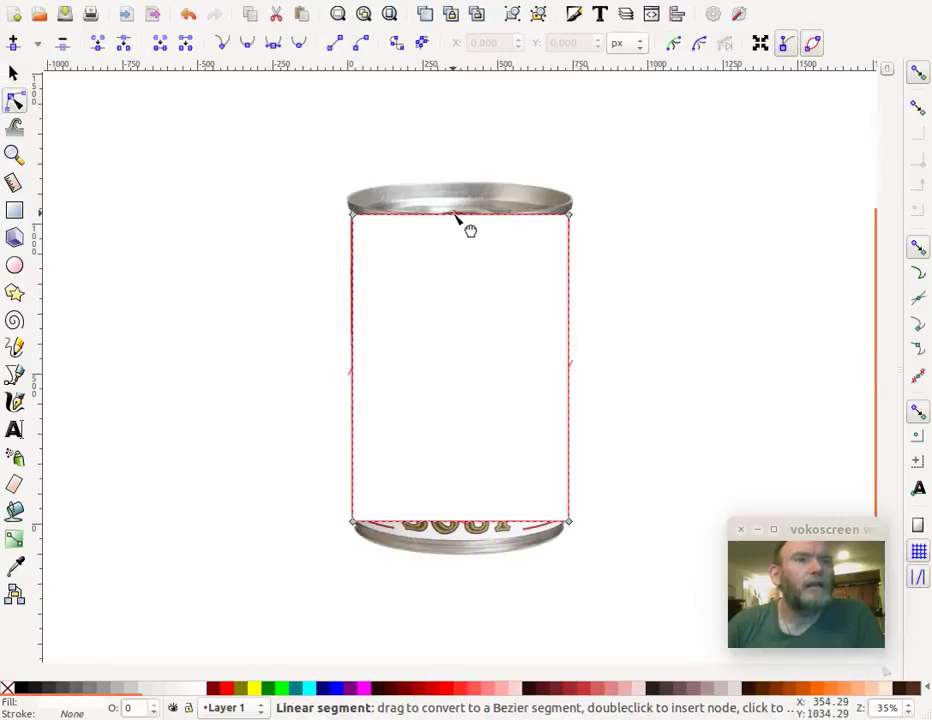
# - Curve the cover's top and bottom edges and align its corners to the can's rims
pyautogui.moveTo(455, 214); pyautogui.dragTo(472, 232)
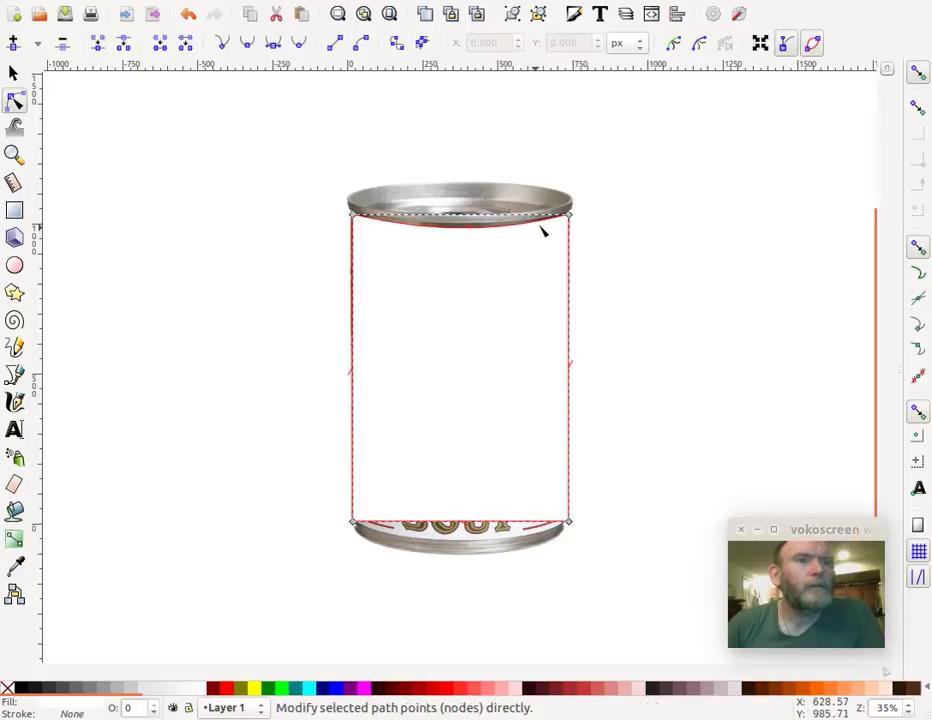
pyautogui.moveTo(570, 216)
pyautogui.mouseDown()
pyautogui.moveTo(572, 238)
pyautogui.moveTo(571, 222)
pyautogui.mouseUp()
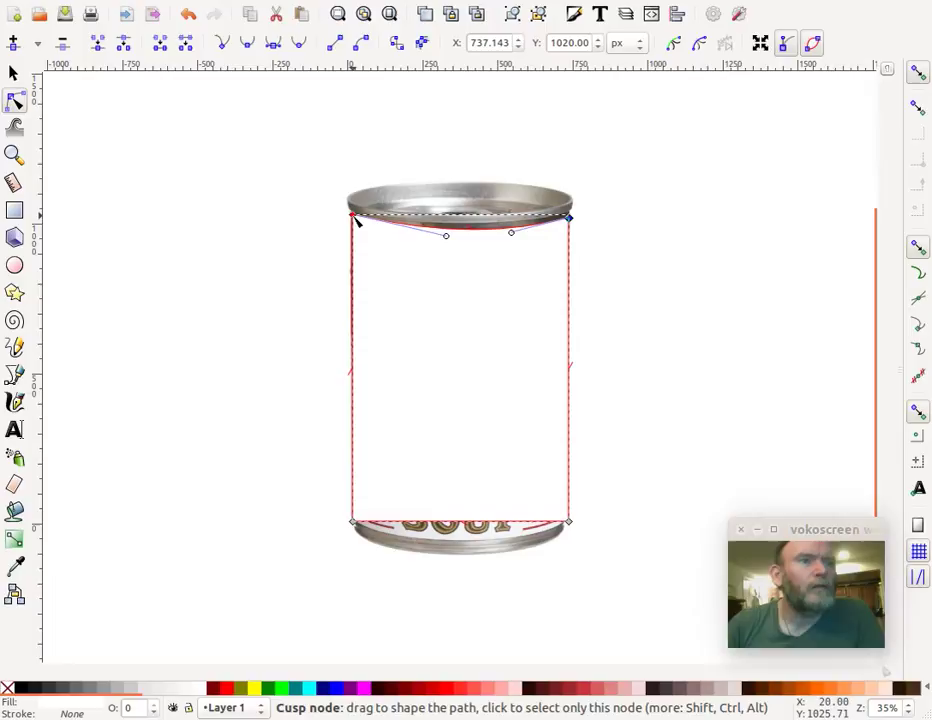
pyautogui.moveTo(352, 216)
pyautogui.mouseDown()
pyautogui.moveTo(352, 243)
pyautogui.moveTo(353, 219)
pyautogui.mouseUp()
pyautogui.moveTo(443, 236)
pyautogui.mouseDown()
pyautogui.moveTo(426, 246)
pyautogui.moveTo(428, 237)
pyautogui.mouseUp()
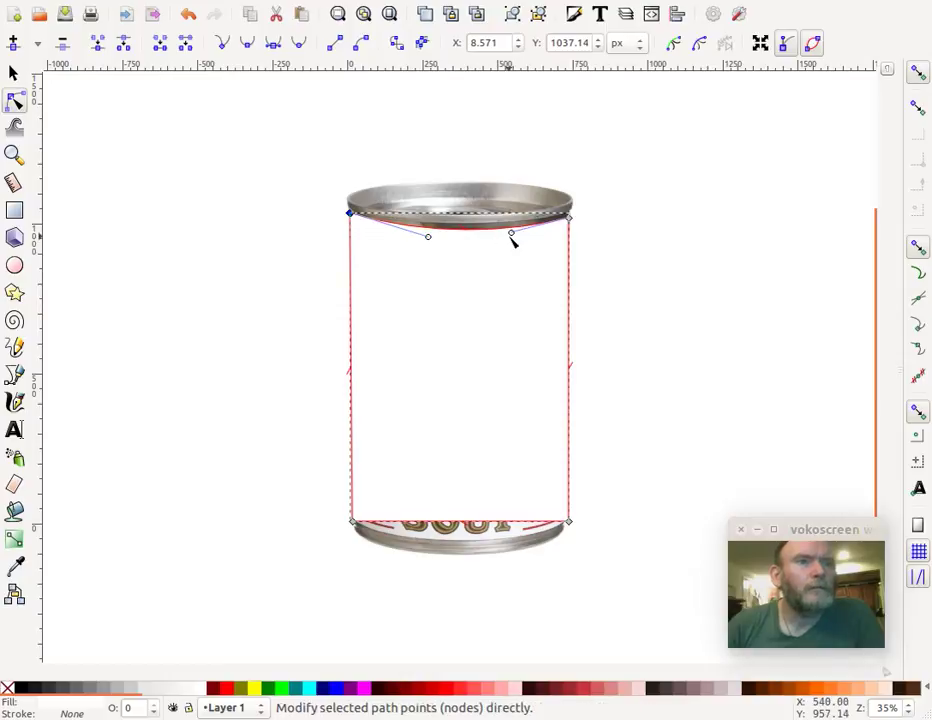
pyautogui.moveTo(511, 237)
pyautogui.mouseDown()
pyautogui.moveTo(498, 242)
pyautogui.moveTo(509, 240)
pyautogui.moveTo(494, 230)
pyautogui.mouseUp()
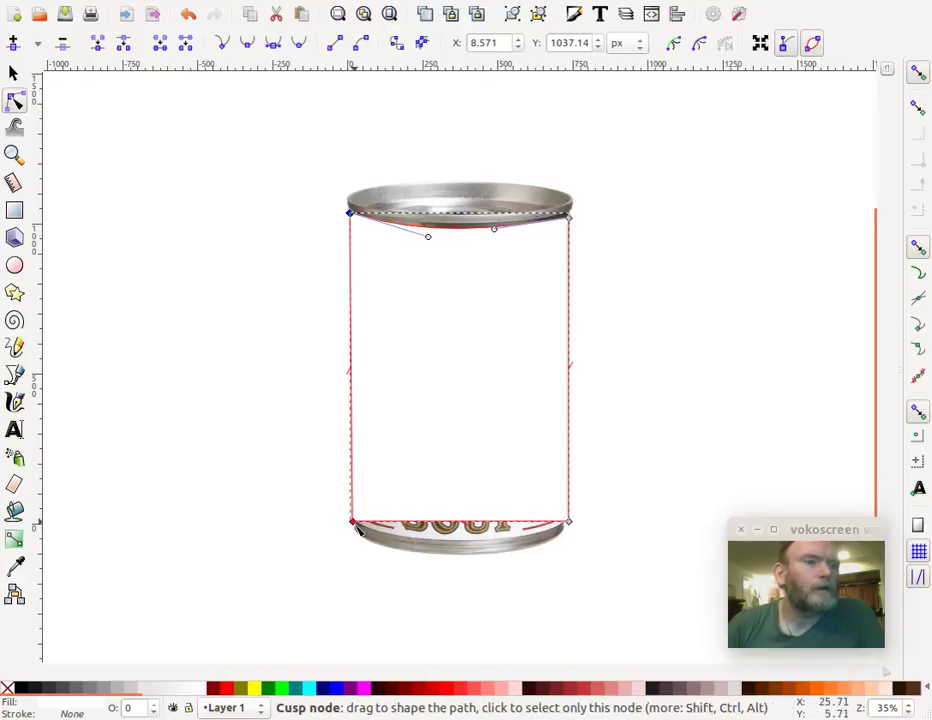
pyautogui.moveTo(358, 530)
pyautogui.mouseDown()
pyautogui.moveTo(389, 523)
pyautogui.moveTo(358, 531)
pyautogui.mouseUp()
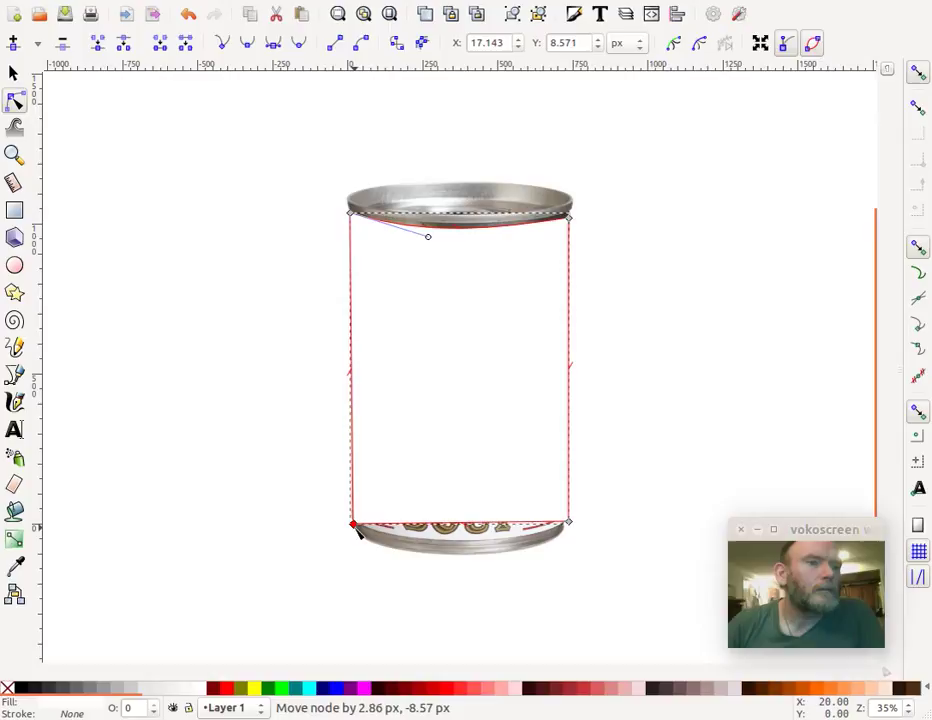
pyautogui.moveTo(574, 524); pyautogui.dragTo(572, 527)
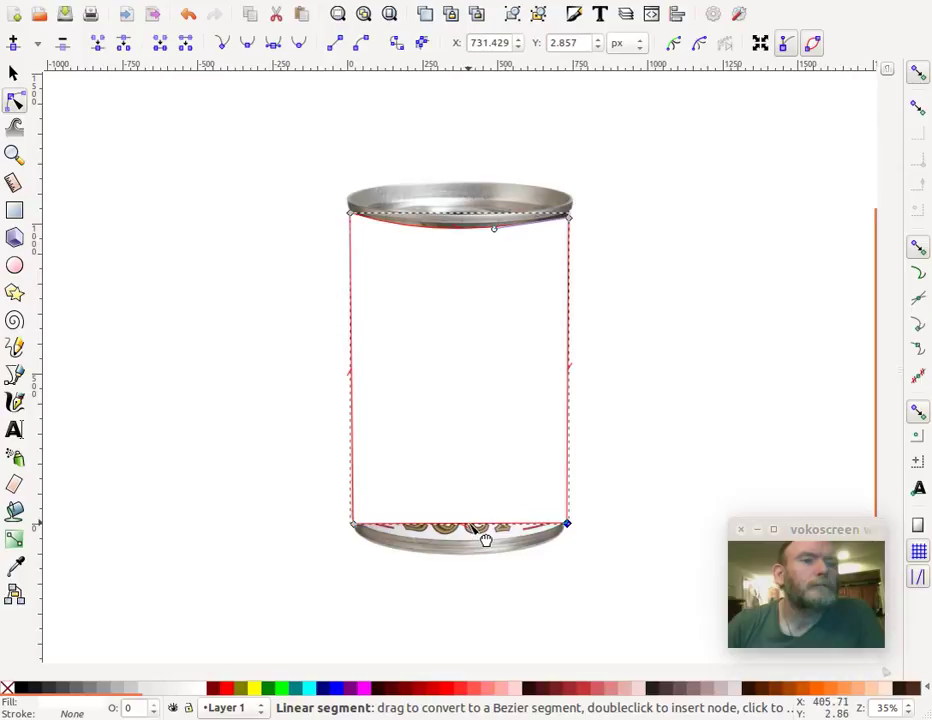
pyautogui.moveTo(485, 540); pyautogui.dragTo(473, 556)
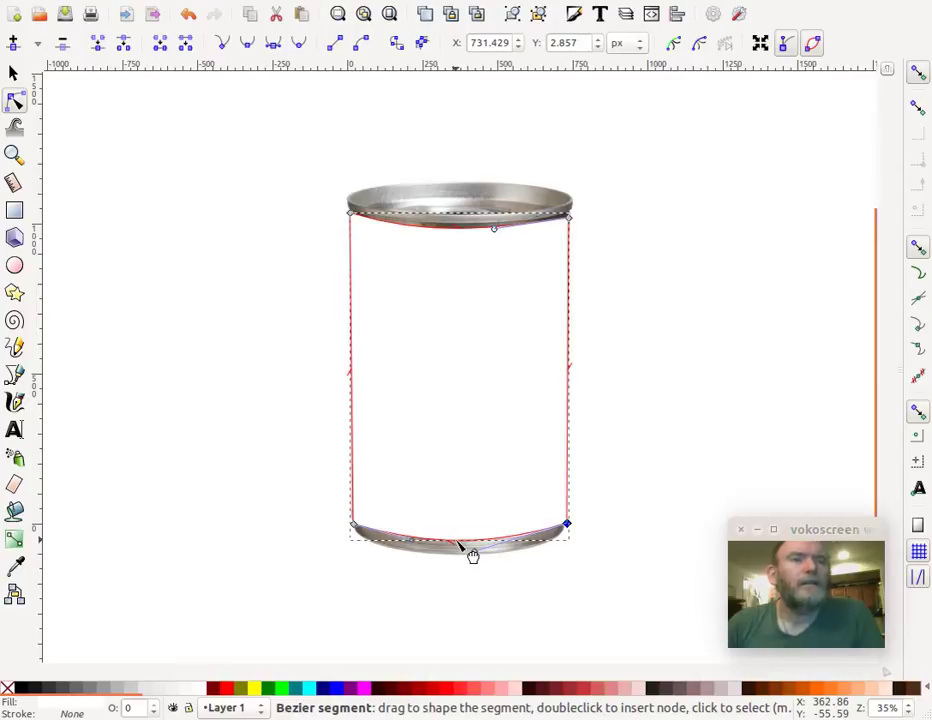
# - Give the label cover a left-to-right linear gradient from white to 20% Gray
pyautogui.click(14, 539)
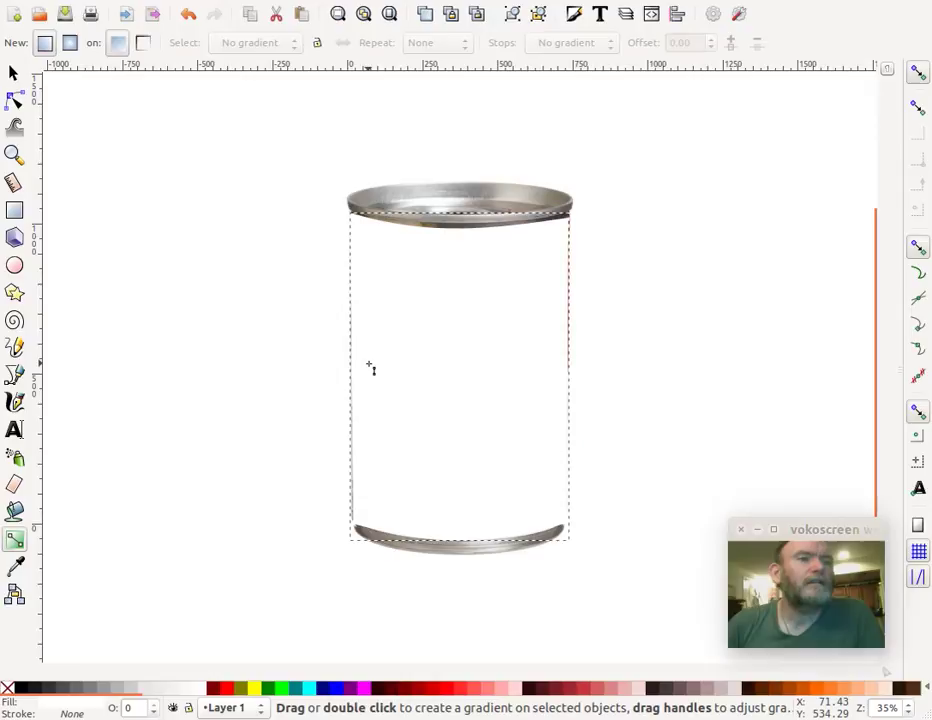
pyautogui.moveTo(370, 368); pyautogui.dragTo(557, 364)
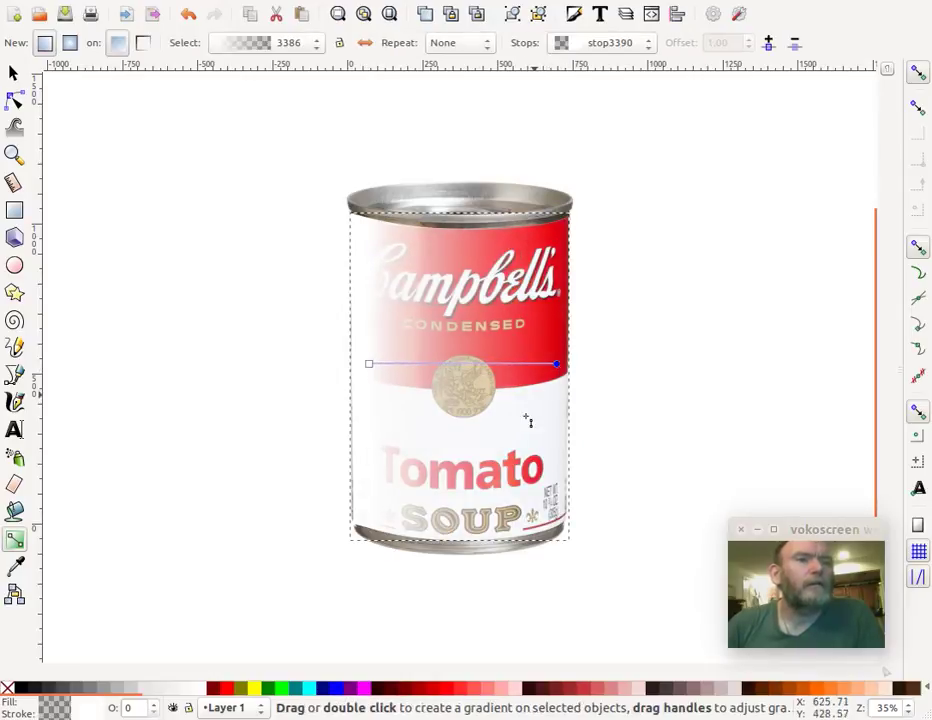
pyautogui.click(570, 381)
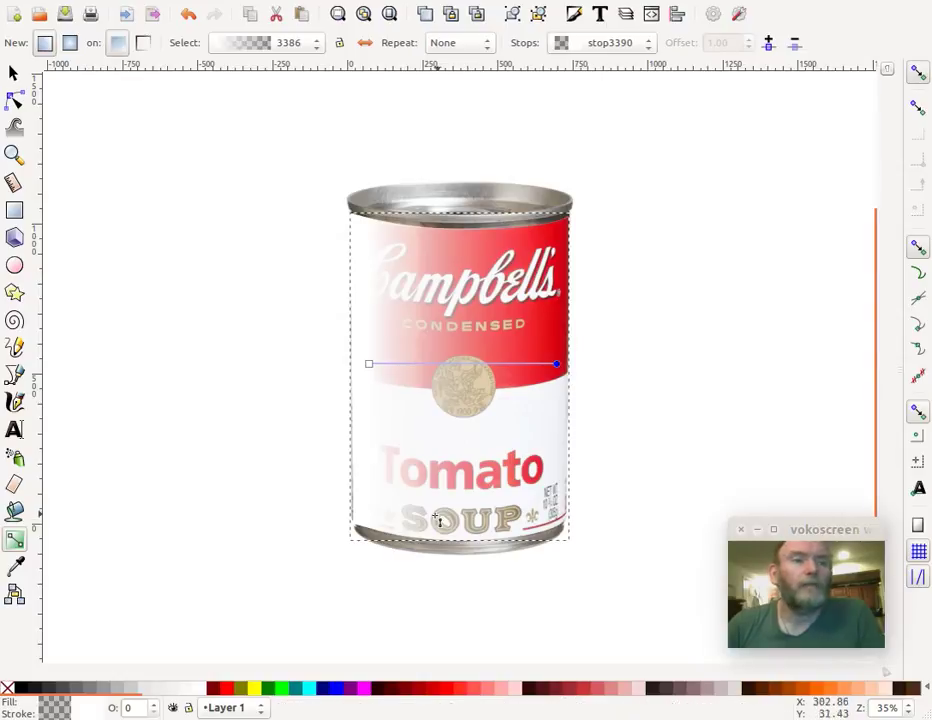
pyautogui.click(136, 690)
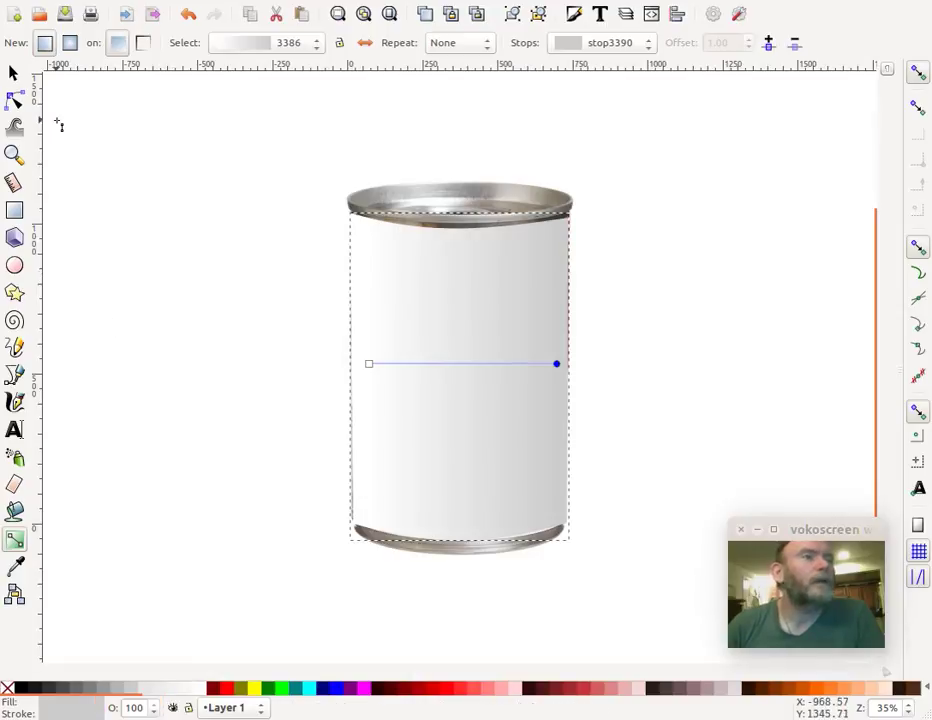
pyautogui.click(14, 74)
pyautogui.click(196, 289)
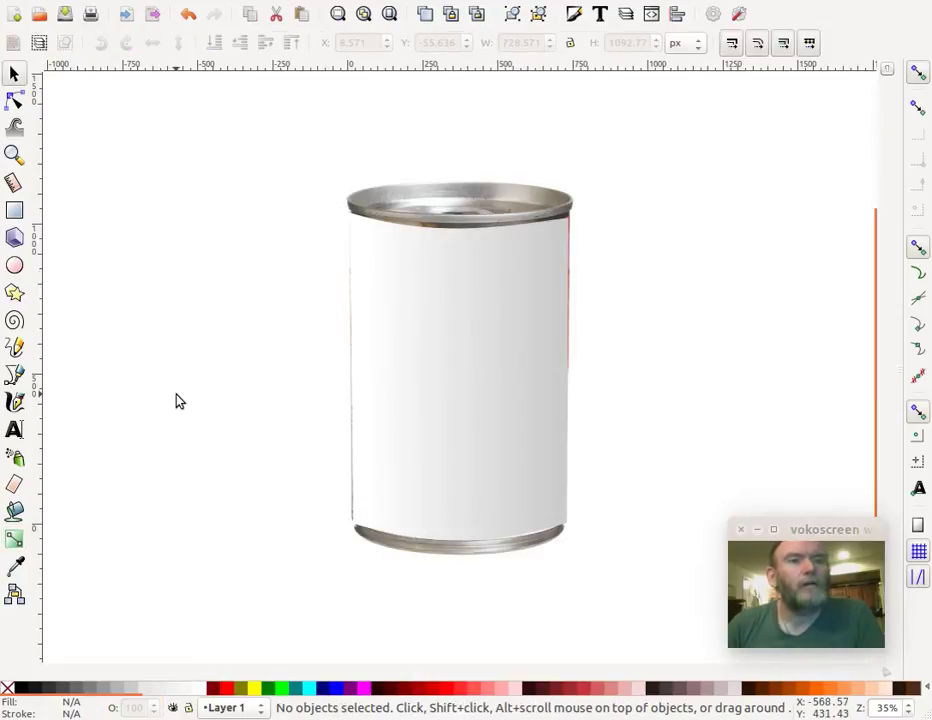
# - Nudge the cover's four corner nodes and reshape its top curve to sit under the rim
pyautogui.click(14, 103)
pyautogui.click(386, 503)
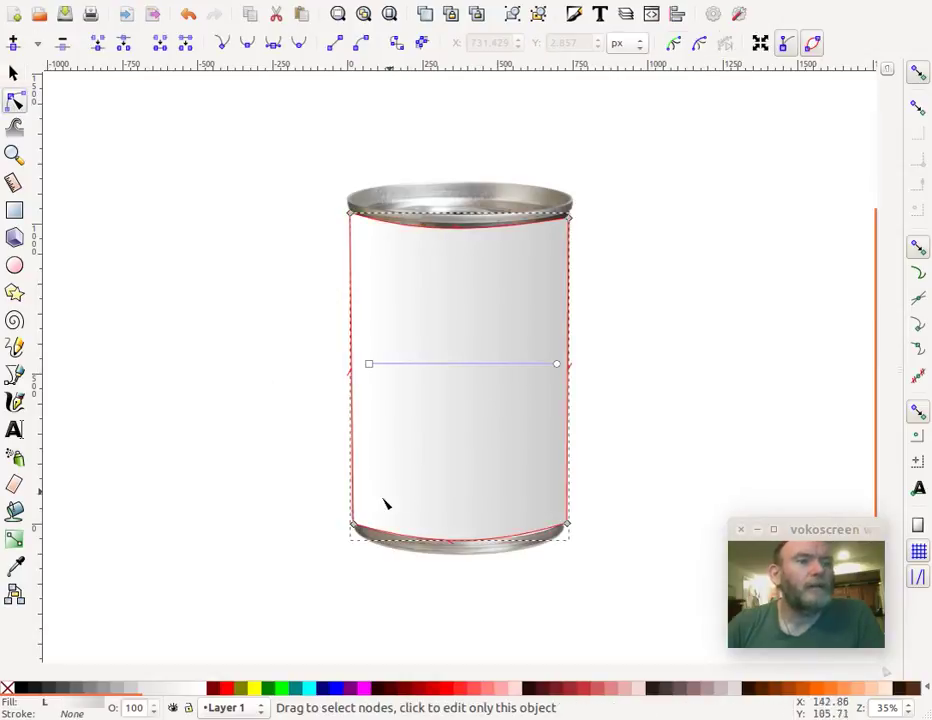
pyautogui.moveTo(353, 524); pyautogui.dragTo(352, 525)
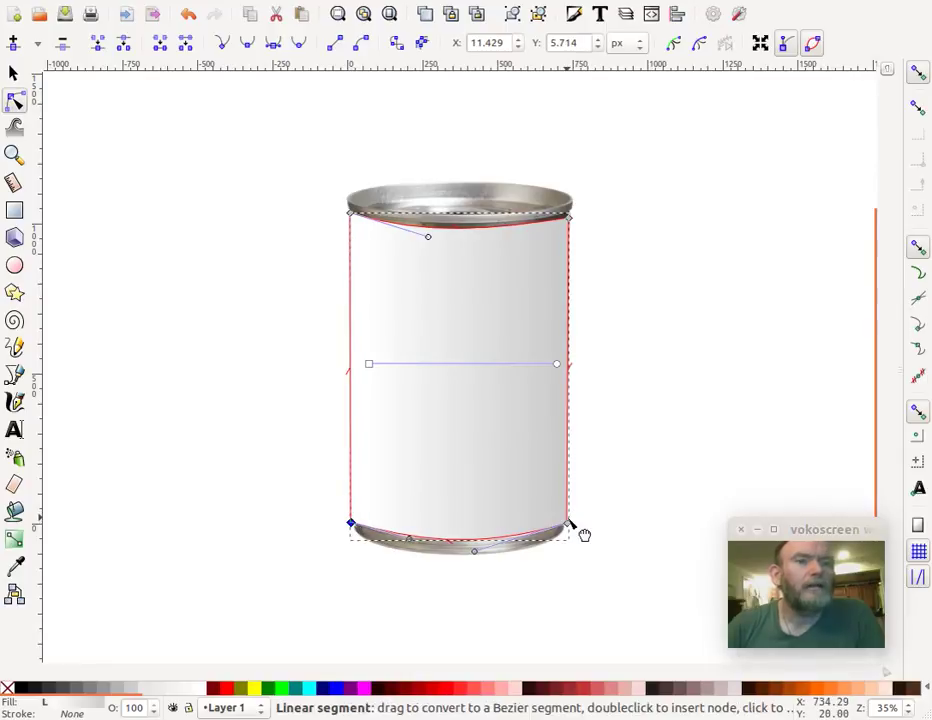
pyautogui.moveTo(567, 522); pyautogui.dragTo(565, 525)
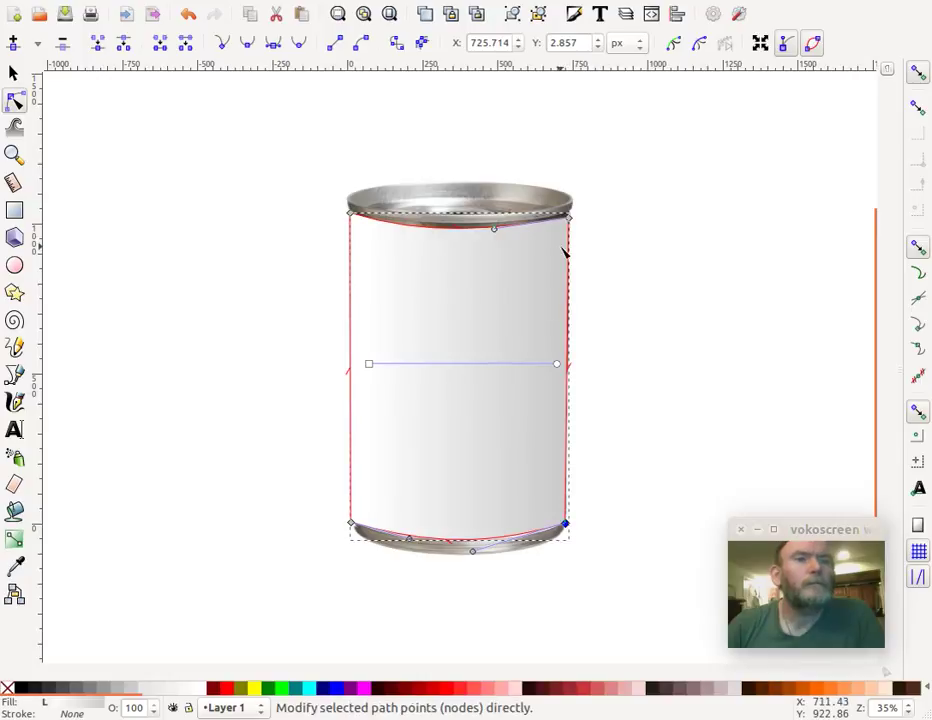
pyautogui.moveTo(570, 218)
pyautogui.mouseDown()
pyautogui.moveTo(574, 244)
pyautogui.moveTo(571, 219)
pyautogui.mouseUp()
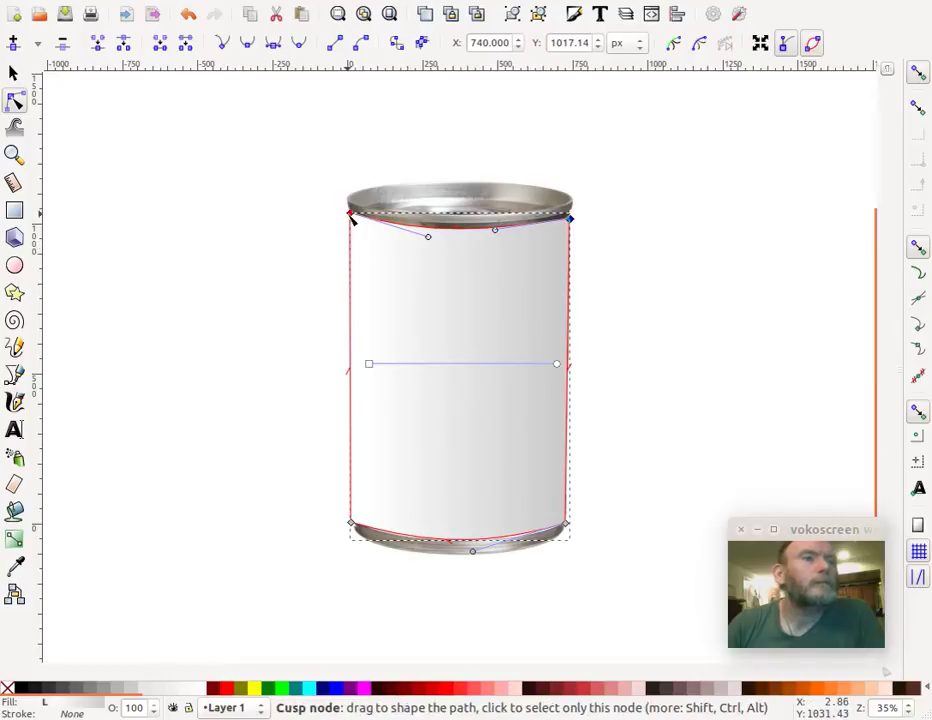
pyautogui.moveTo(355, 211)
pyautogui.mouseDown()
pyautogui.moveTo(357, 222)
pyautogui.moveTo(366, 218)
pyautogui.moveTo(340, 215)
pyautogui.moveTo(351, 224)
pyautogui.mouseUp()
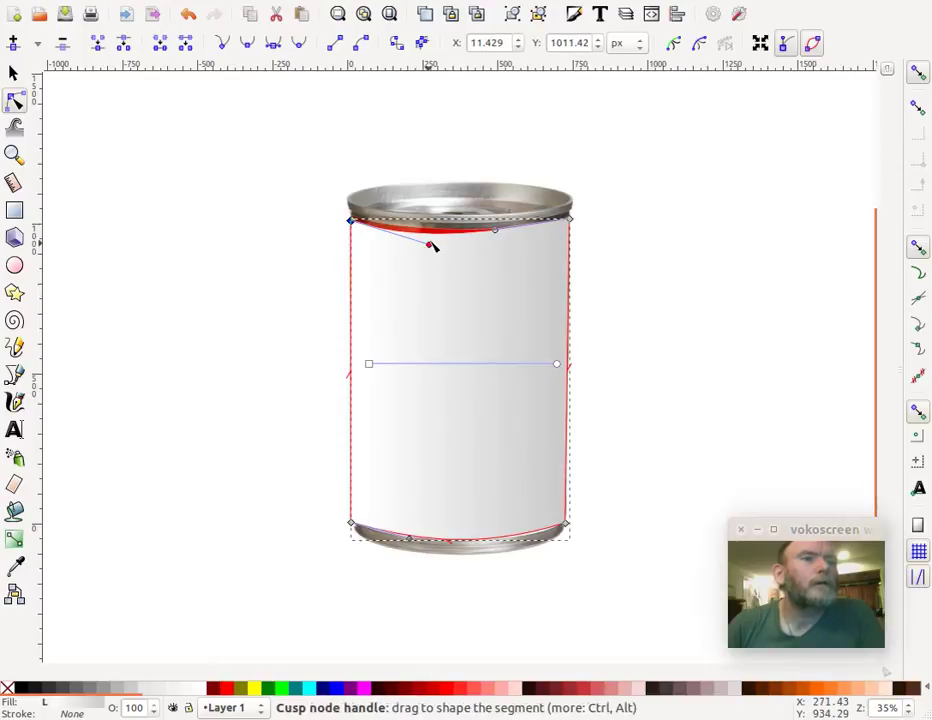
pyautogui.moveTo(431, 244); pyautogui.dragTo(459, 239)
pyautogui.click(291, 251)
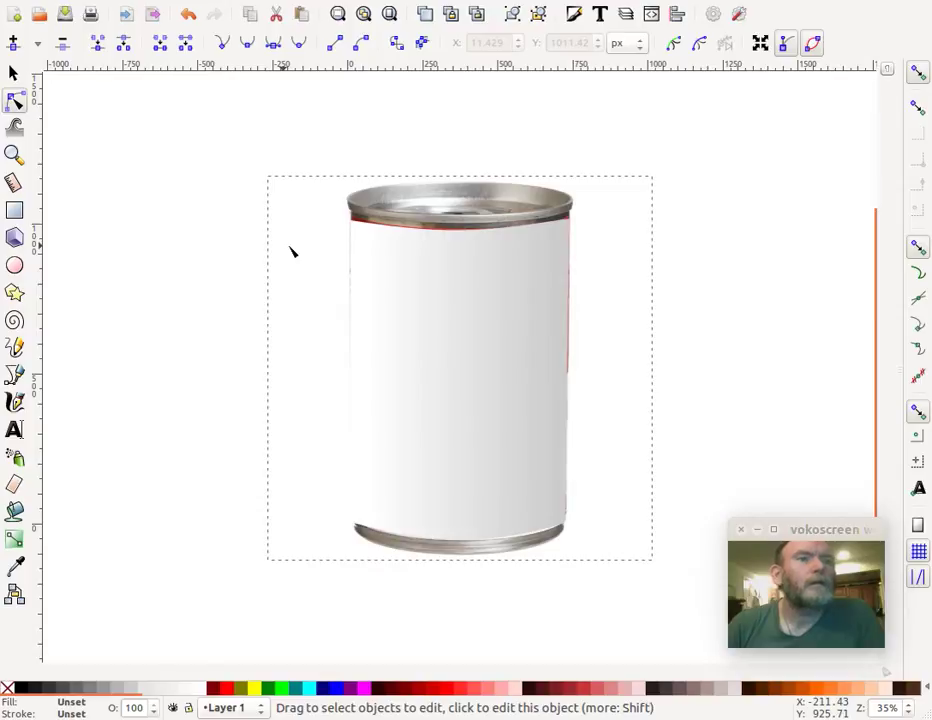
pyautogui.click(401, 349)
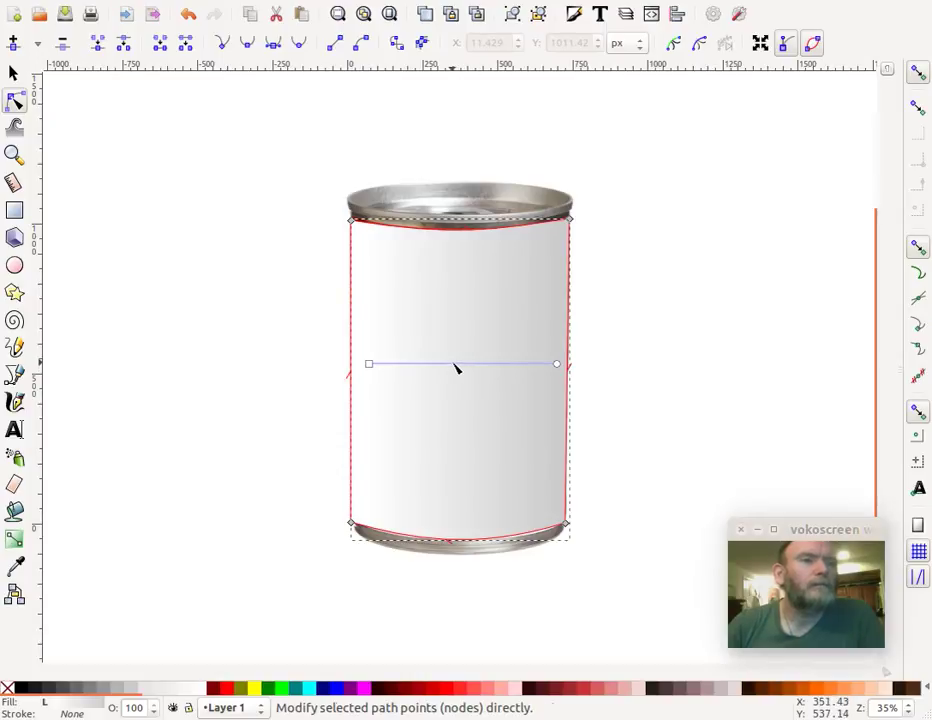
# - Add a middle stop near the left of the cover's gradient and adjust the stops
pyautogui.press('g')
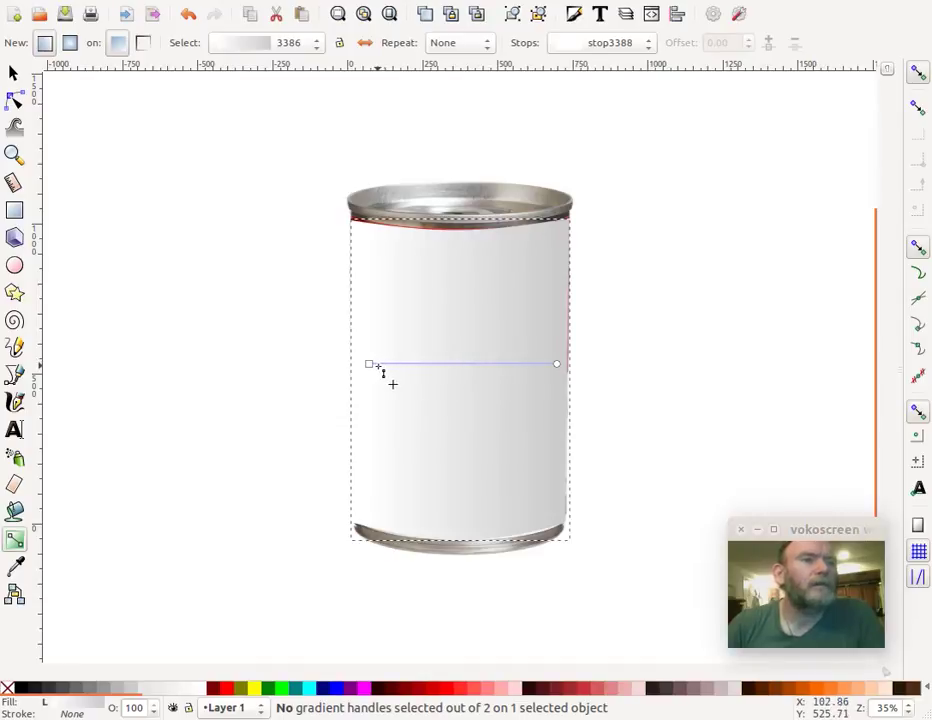
pyautogui.doubleClick(381, 364)
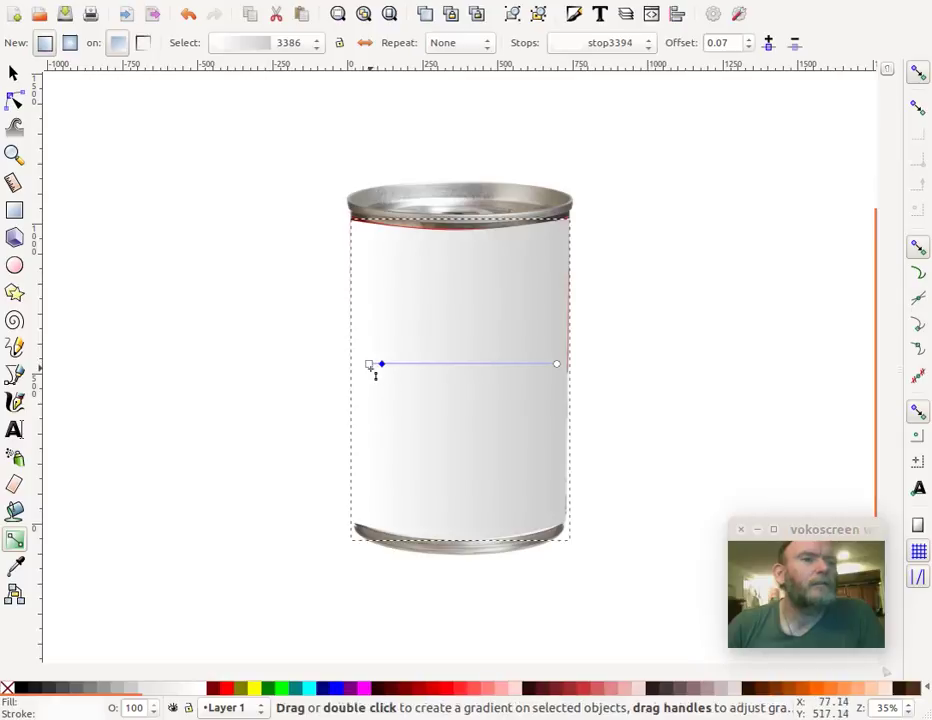
pyautogui.click(369, 364)
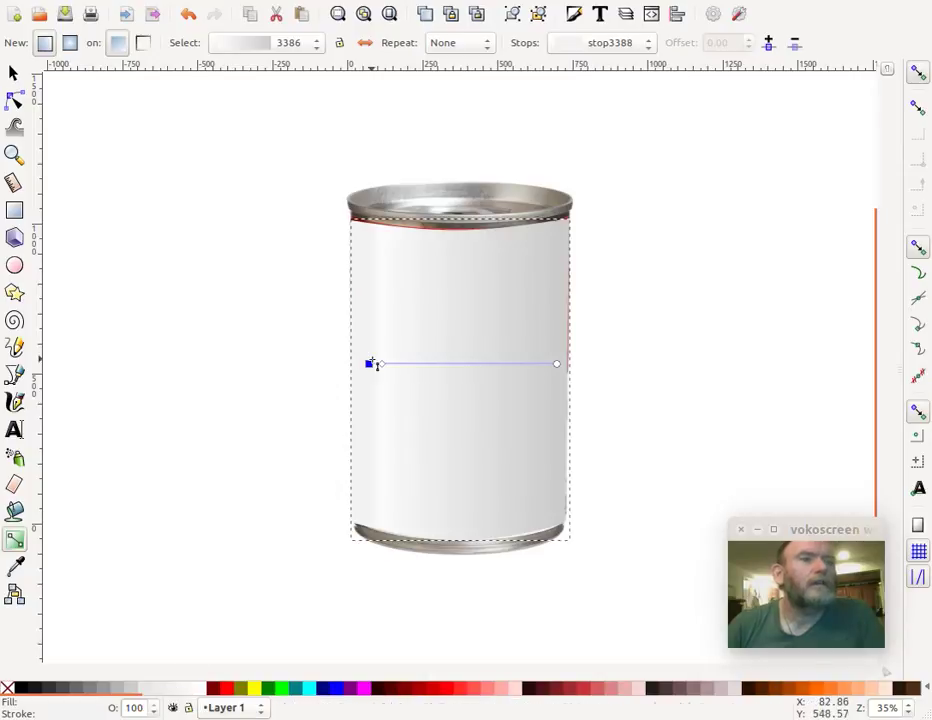
pyautogui.moveTo(372, 363)
pyautogui.mouseDown()
pyautogui.moveTo(385, 379)
pyautogui.moveTo(368, 379)
pyautogui.moveTo(424, 384)
pyautogui.mouseUp()
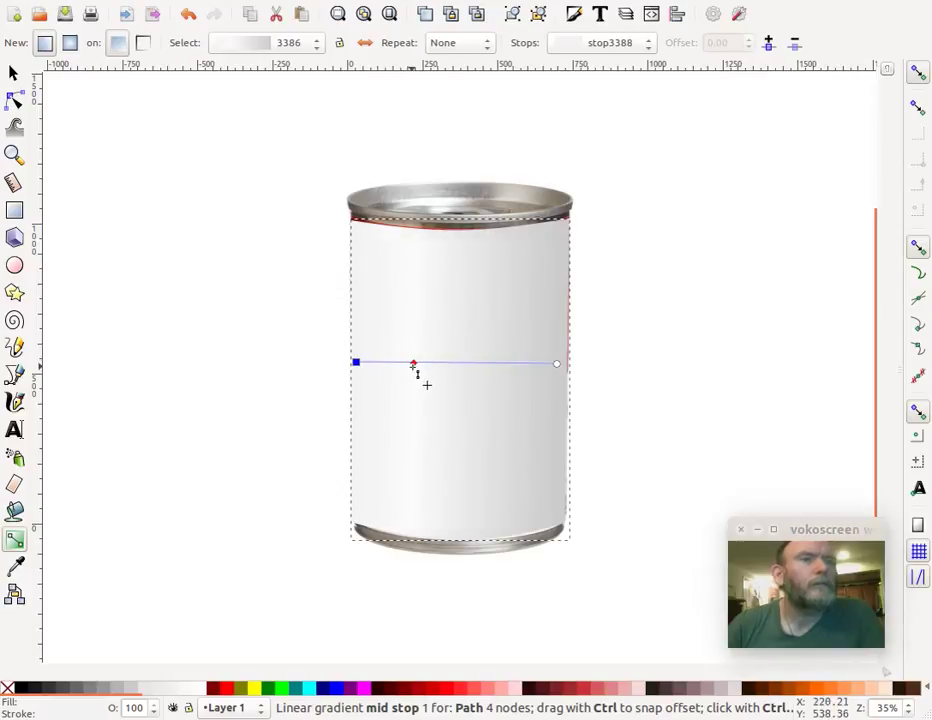
pyautogui.click(358, 365)
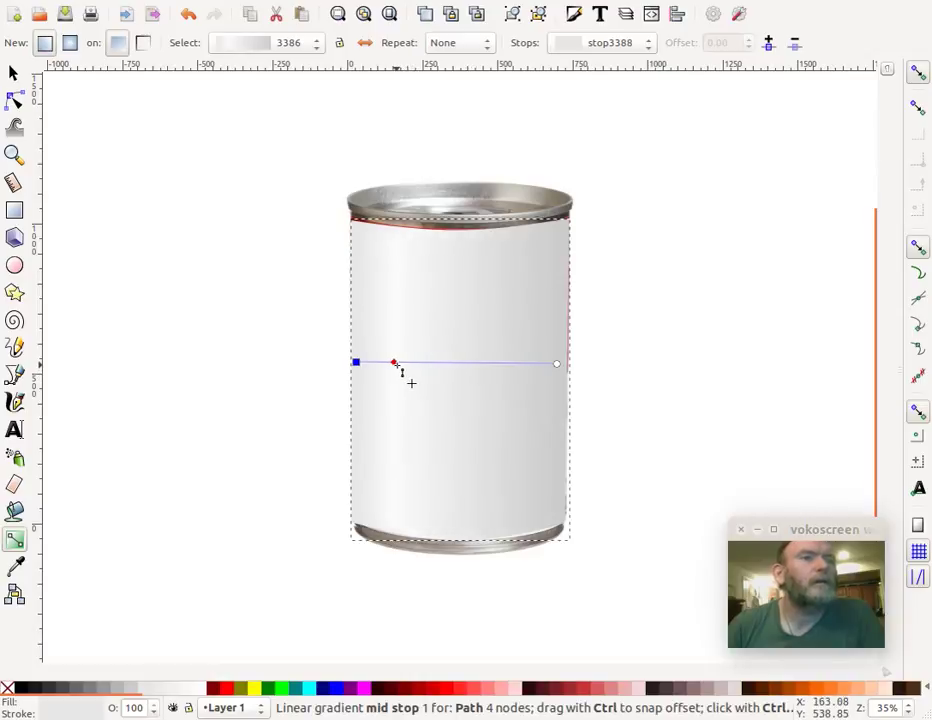
pyautogui.click(394, 363)
pyautogui.click(14, 73)
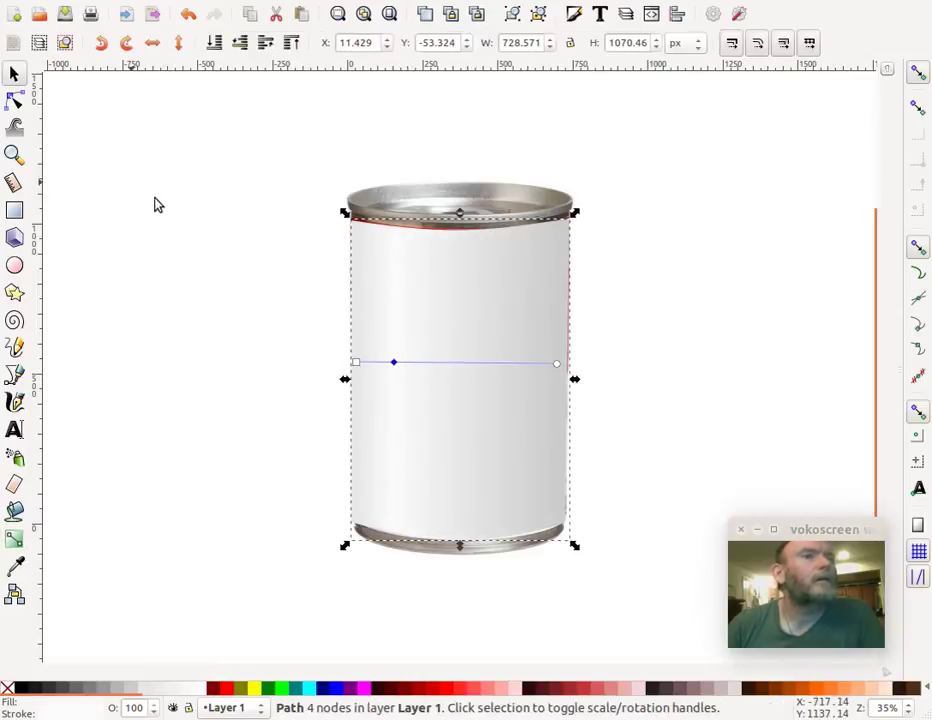
pyautogui.click(157, 206)
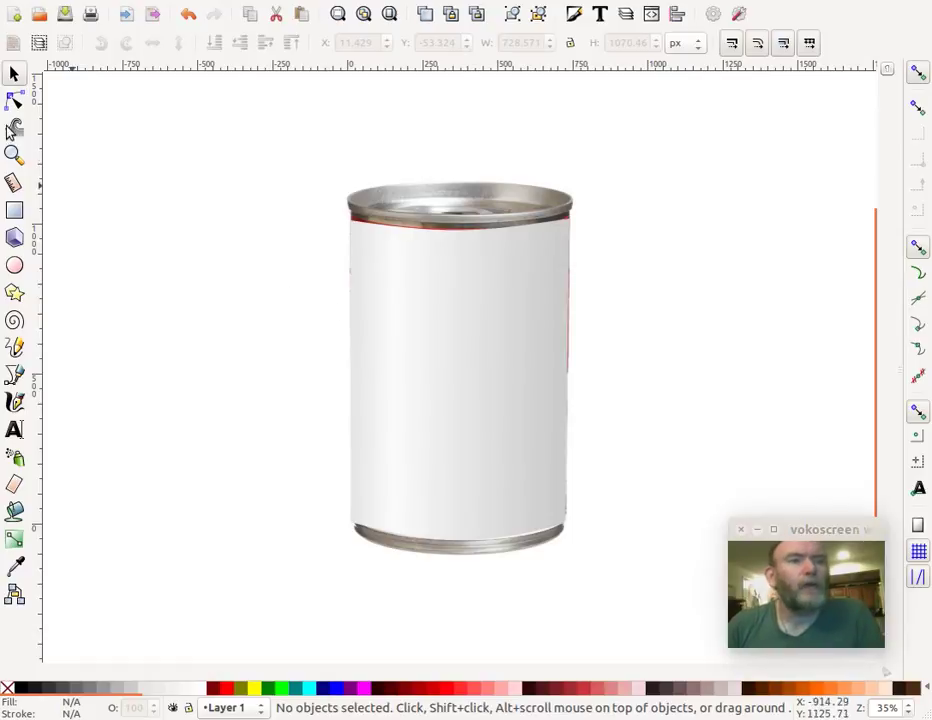
# - Zoom in and fit the label's top corners and top edge curve to the can's rim
pyautogui.click(14, 154)
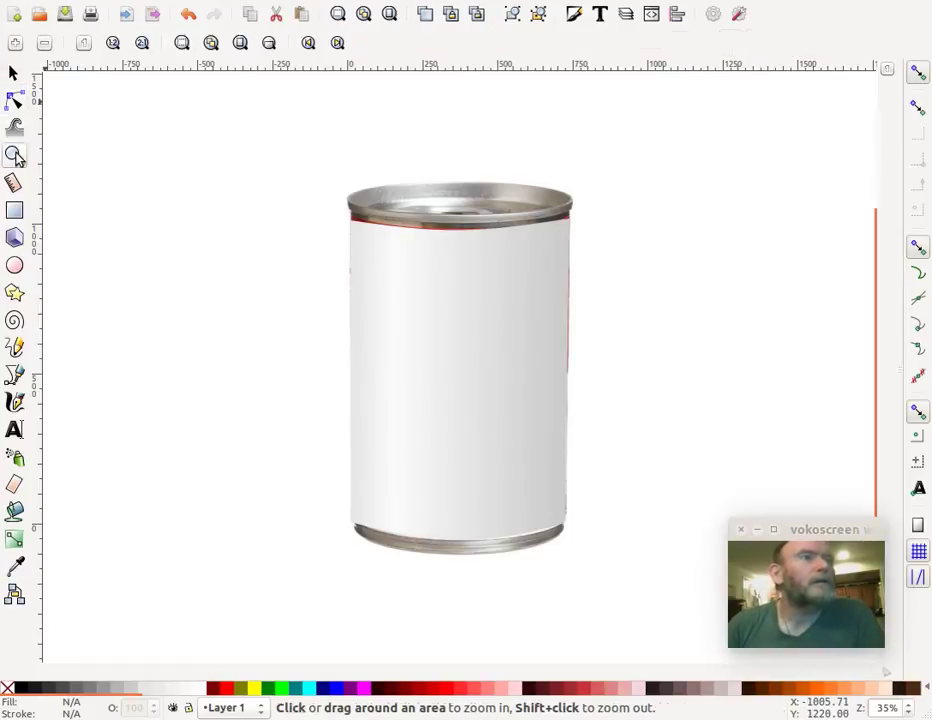
pyautogui.moveTo(512, 156); pyautogui.dragTo(643, 324)
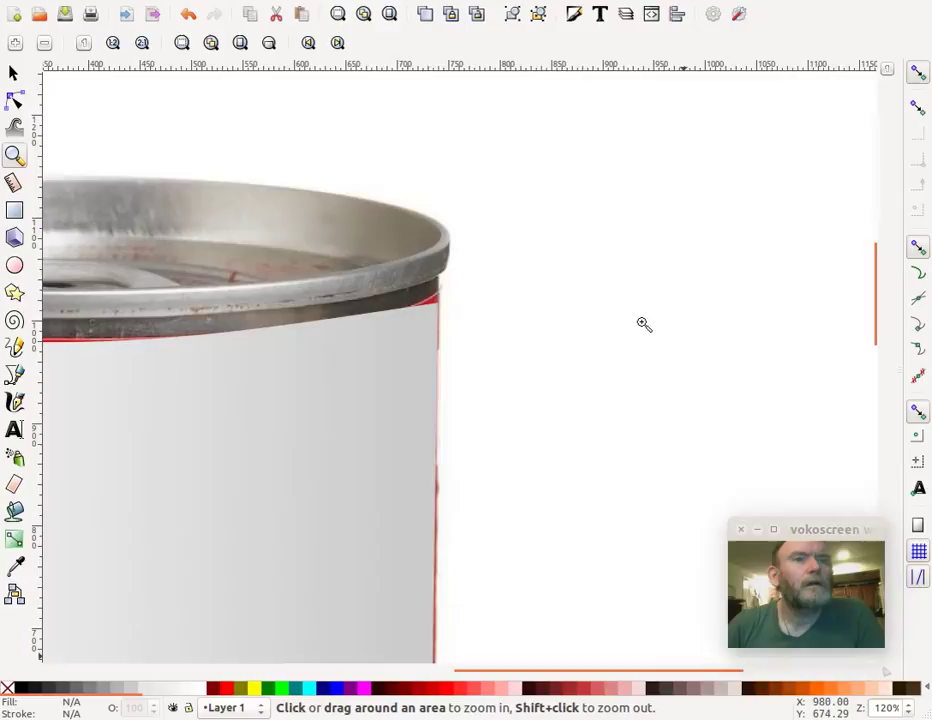
pyautogui.click(14, 100)
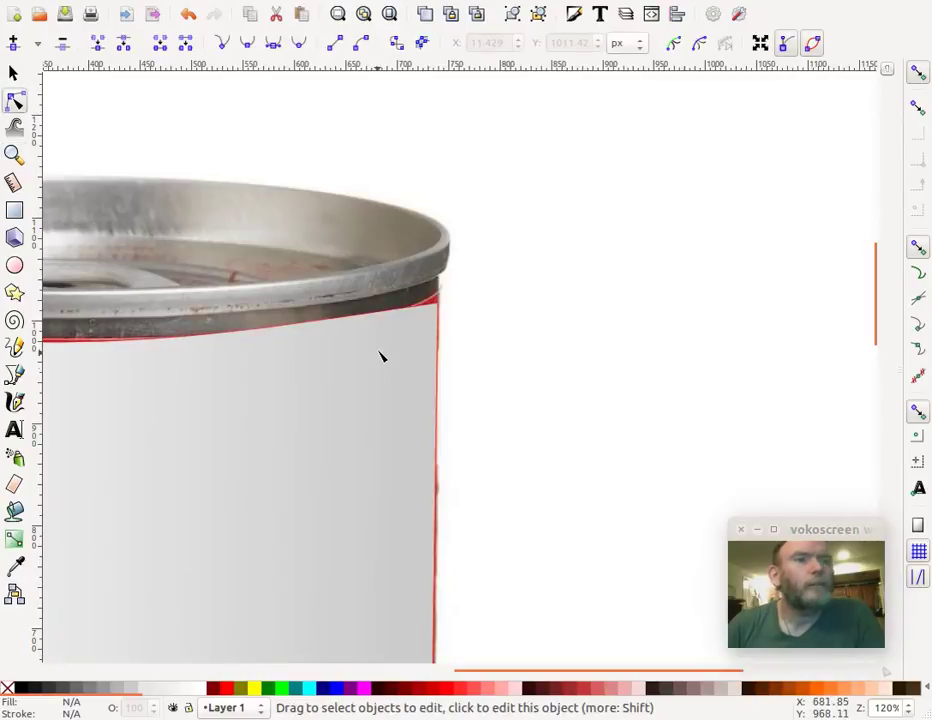
pyautogui.click(411, 345)
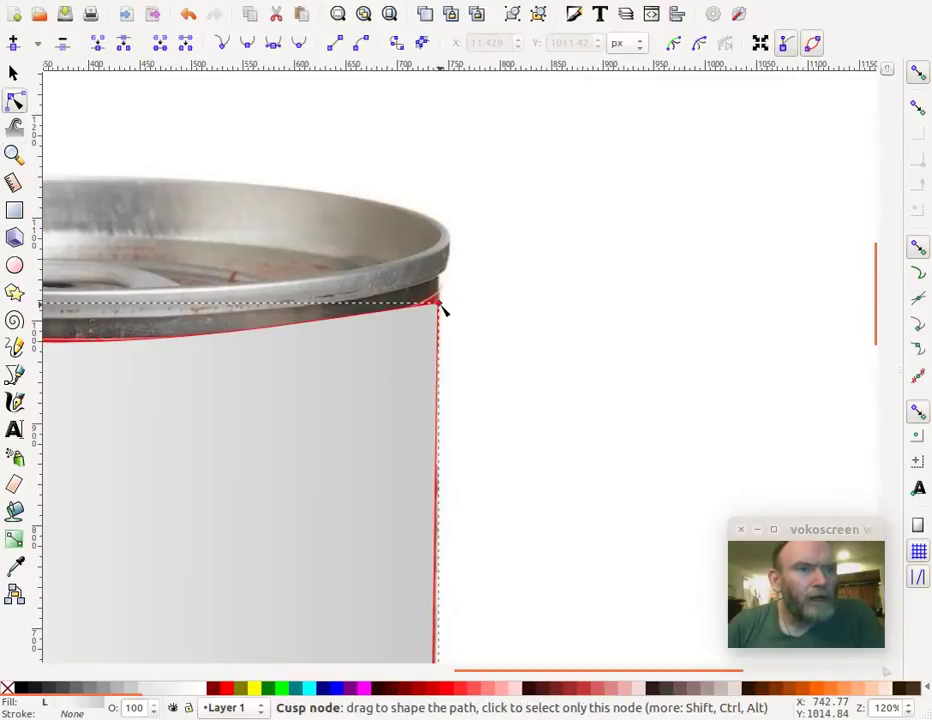
pyautogui.moveTo(442, 306); pyautogui.dragTo(446, 292)
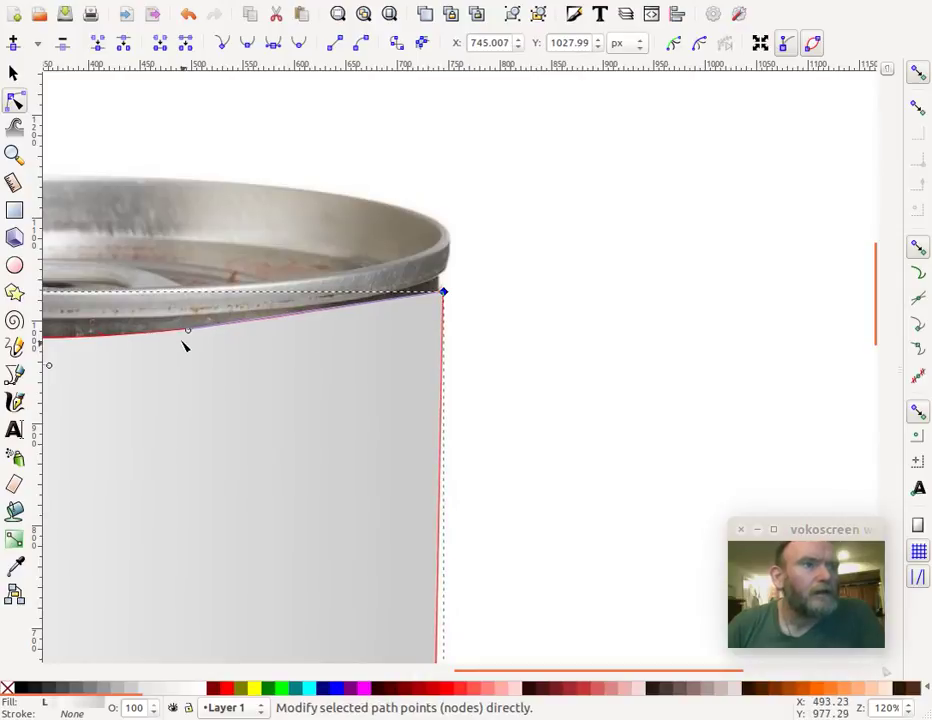
pyautogui.moveTo(188, 331); pyautogui.dragTo(190, 358)
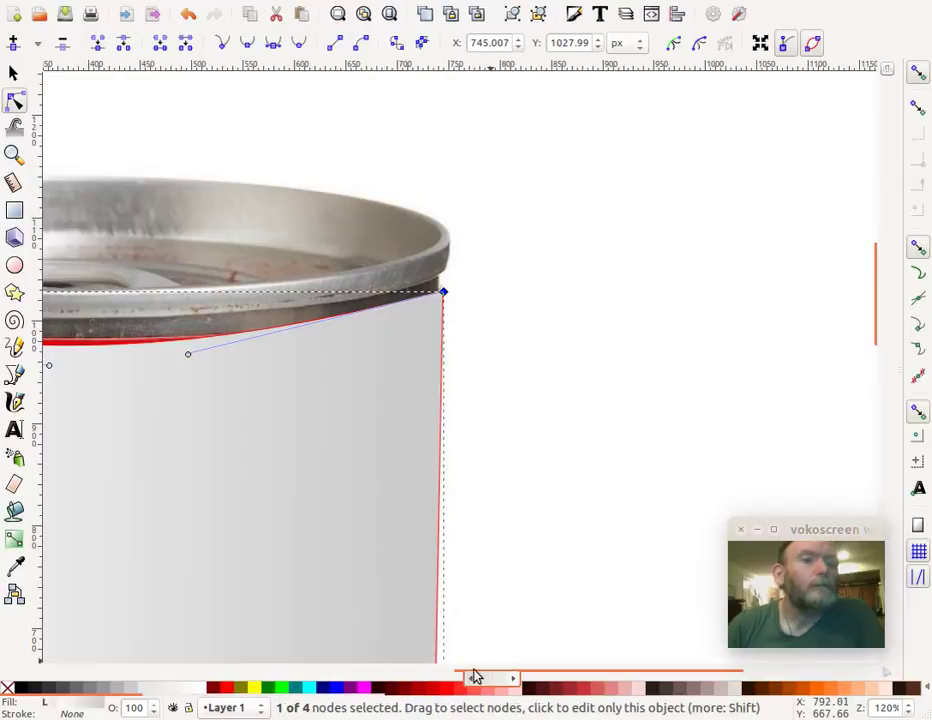
pyautogui.click(466, 679)
pyautogui.click(468, 680)
pyautogui.moveTo(472, 681); pyautogui.dragTo(315, 679)
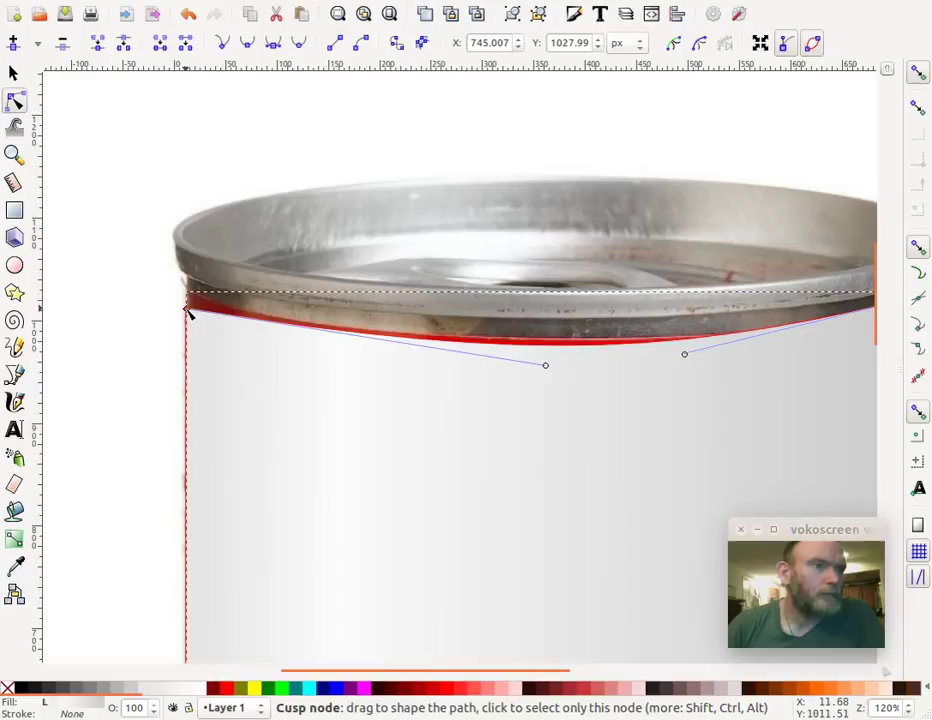
pyautogui.moveTo(187, 308); pyautogui.dragTo(185, 291)
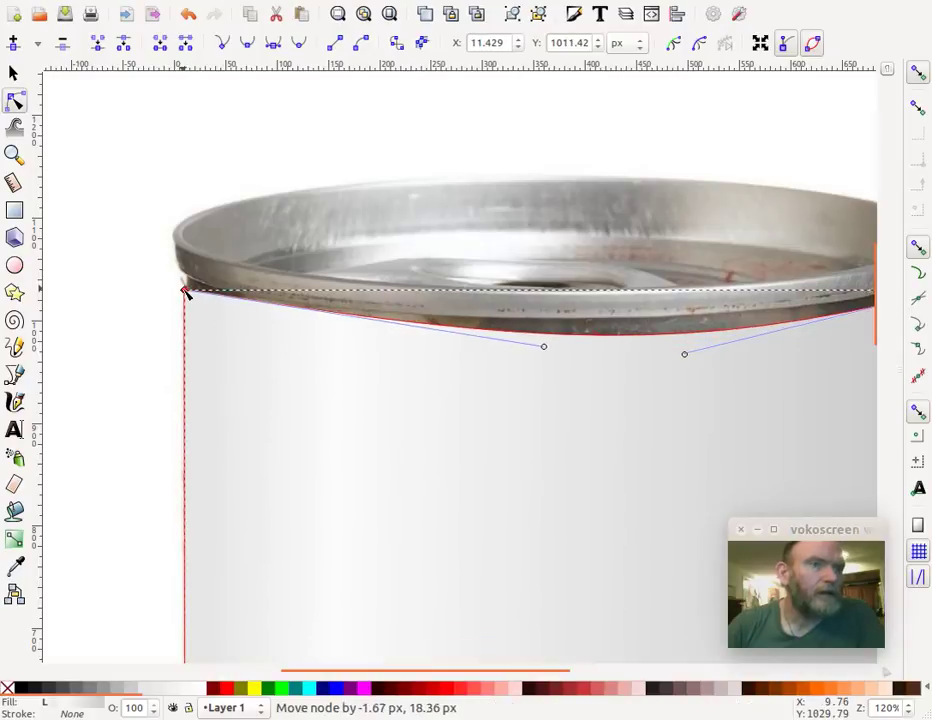
pyautogui.moveTo(543, 348); pyautogui.dragTo(377, 359)
pyautogui.scroll(-15, 410, 460)
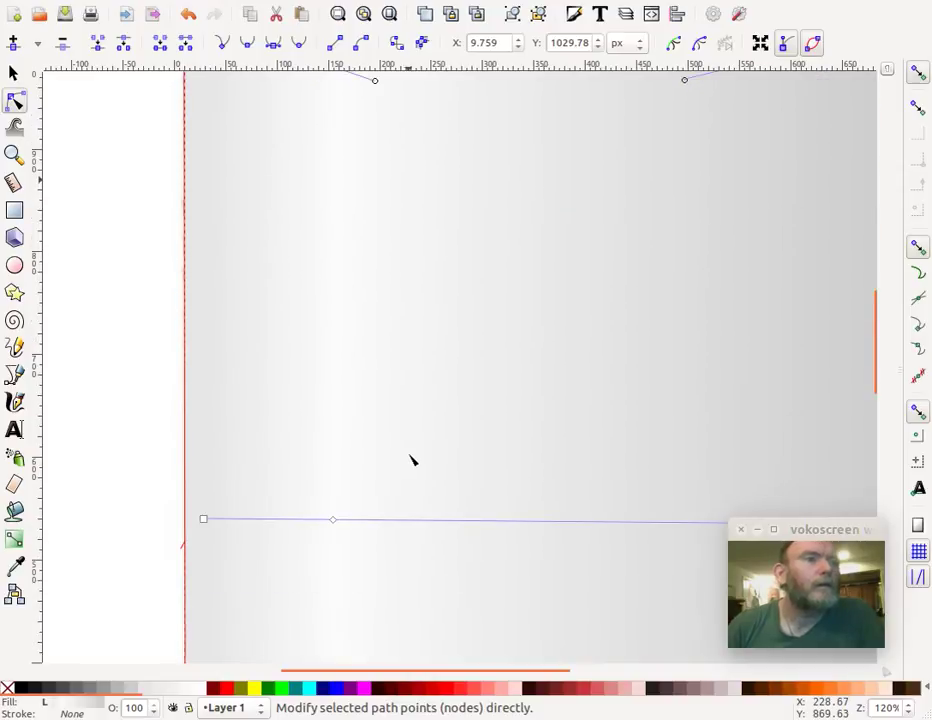
pyautogui.scroll(7, 410, 460)
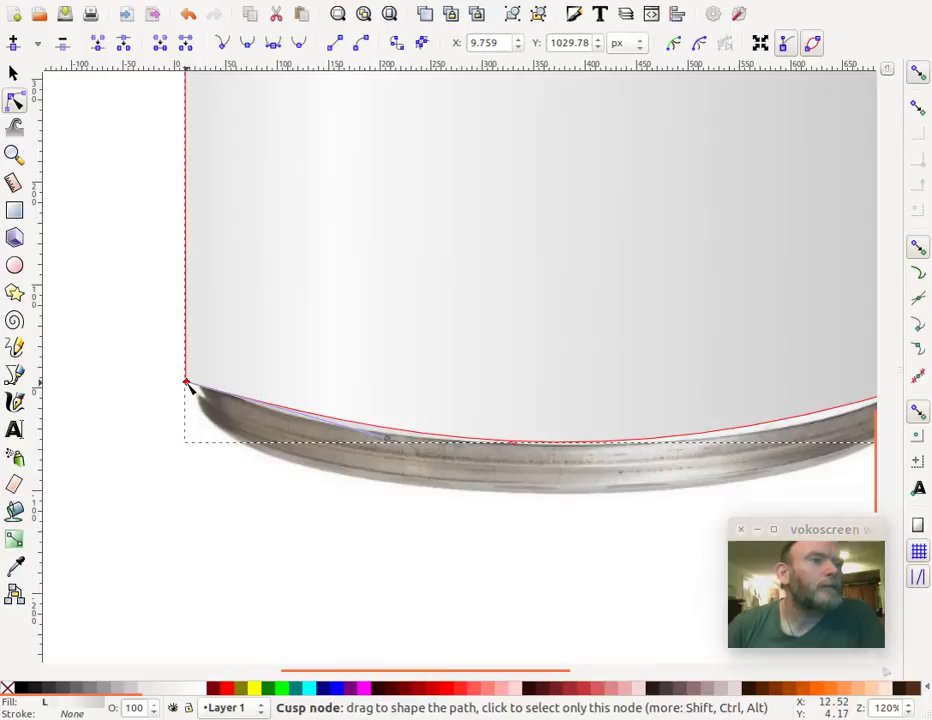
# - Reshape the bottom corner and edge along the can's base and straighten the right side
pyautogui.moveTo(197, 383)
pyautogui.mouseDown()
pyautogui.moveTo(206, 374)
pyautogui.moveTo(190, 369)
pyautogui.mouseUp()
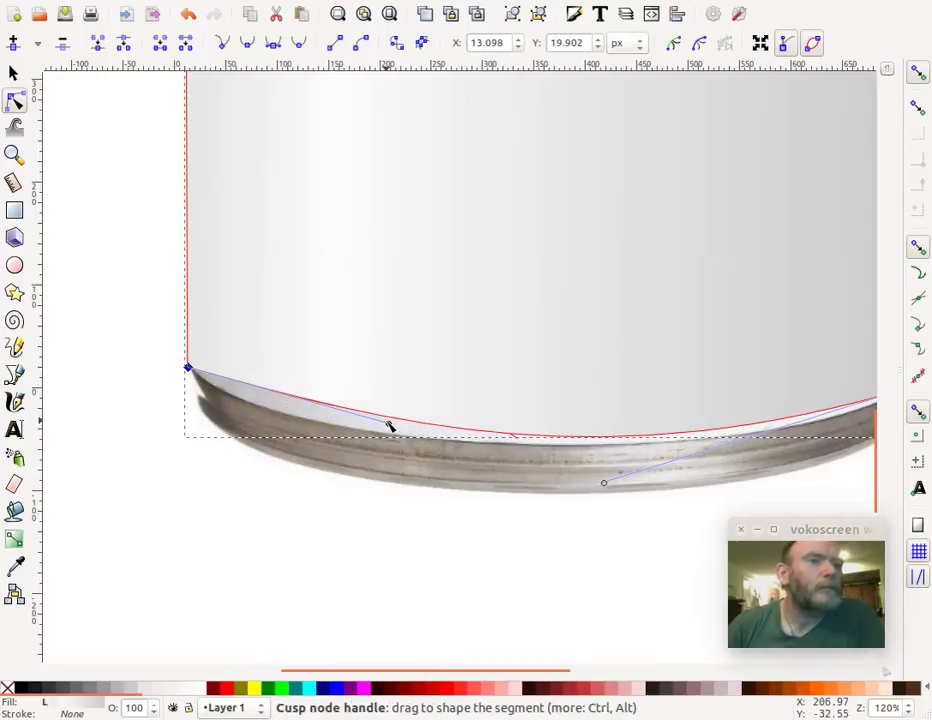
pyautogui.moveTo(389, 424); pyautogui.dragTo(258, 443)
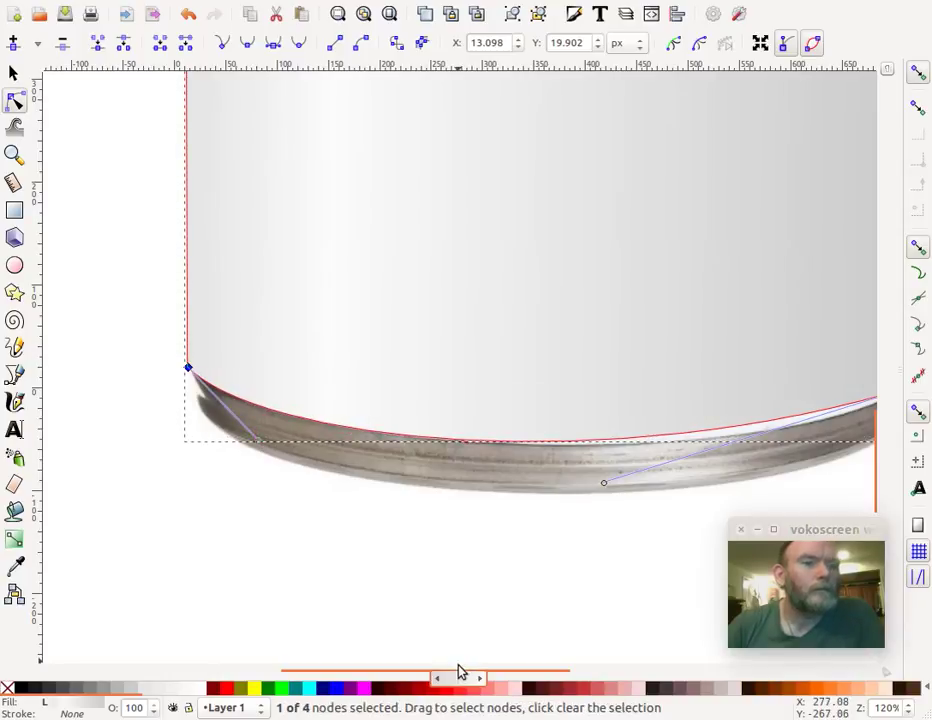
pyautogui.moveTo(460, 670); pyautogui.dragTo(553, 686)
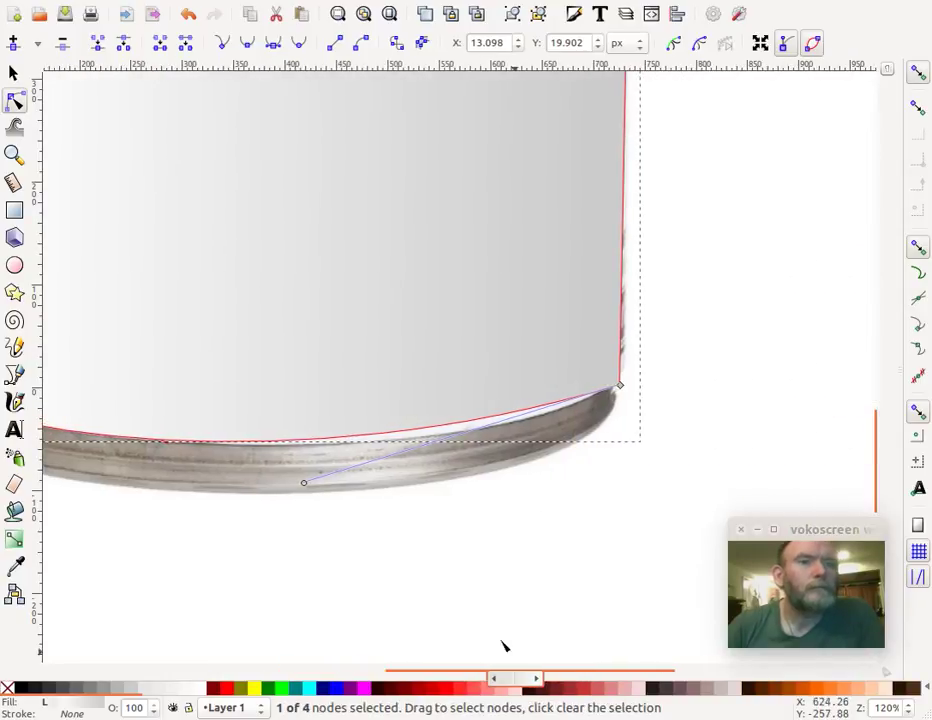
pyautogui.moveTo(318, 488); pyautogui.dragTo(401, 498)
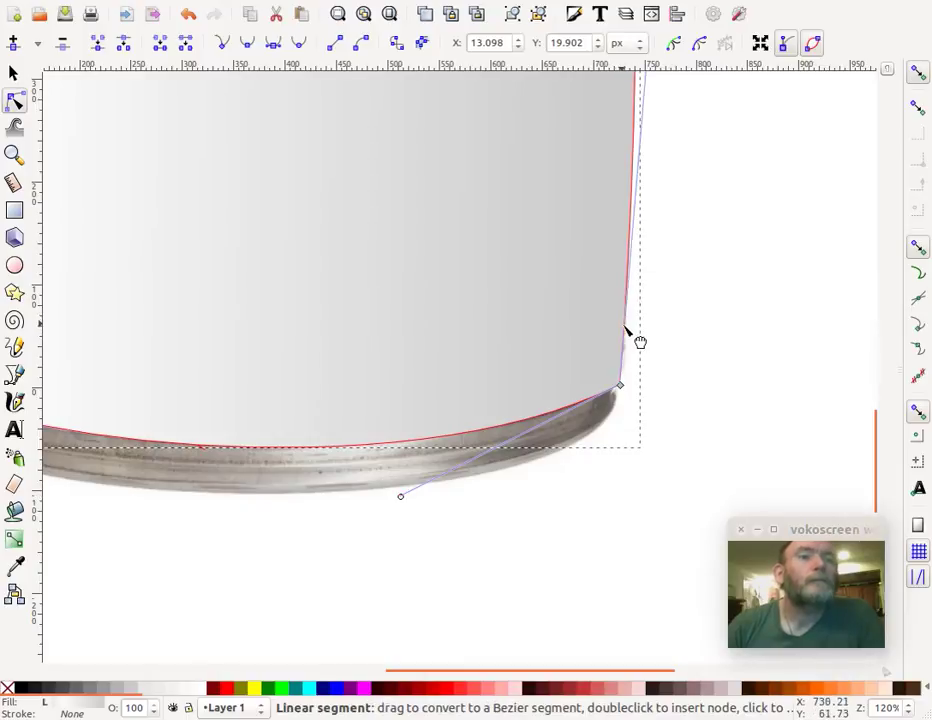
pyautogui.moveTo(625, 327); pyautogui.dragTo(647, 341)
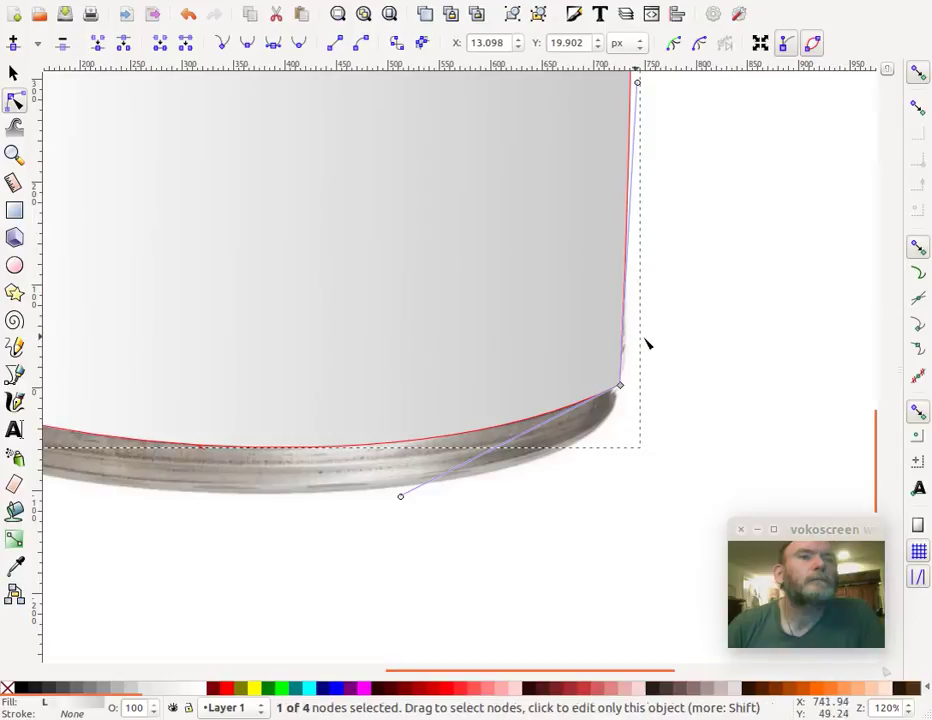
# - Fine-tune the top-right corner and top curve, then deselect the label
pyautogui.scroll(10, 662, 348)
pyautogui.scroll(5, 662, 348)
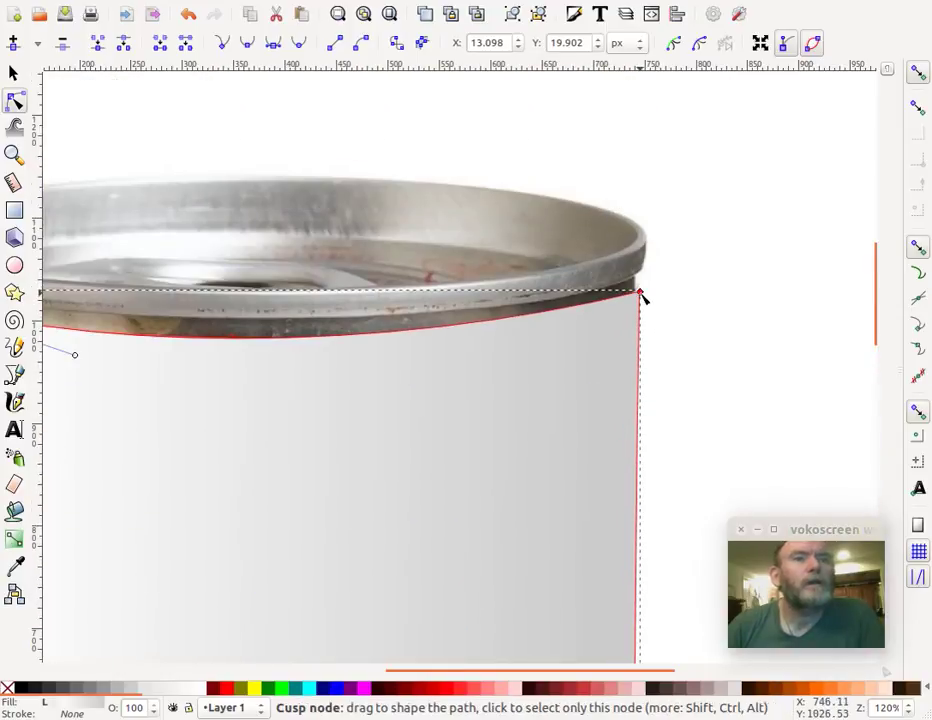
pyautogui.moveTo(641, 296)
pyautogui.mouseDown()
pyautogui.moveTo(639, 306)
pyautogui.moveTo(635, 299)
pyautogui.mouseUp()
pyautogui.moveTo(379, 362); pyautogui.dragTo(379, 356)
pyautogui.click(799, 377)
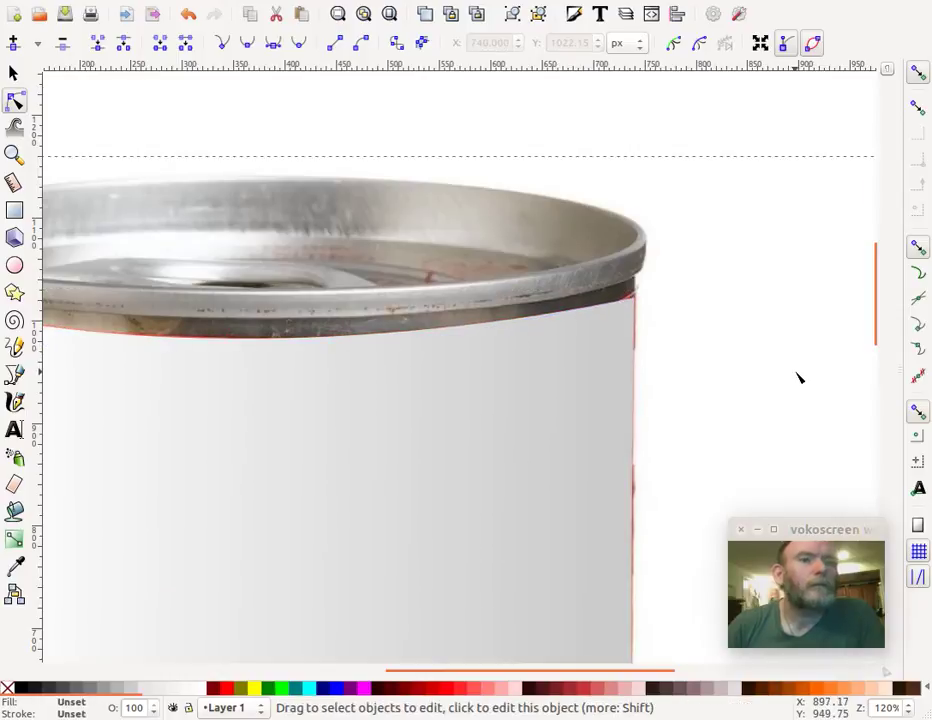
pyautogui.scroll(-10, 799, 377)
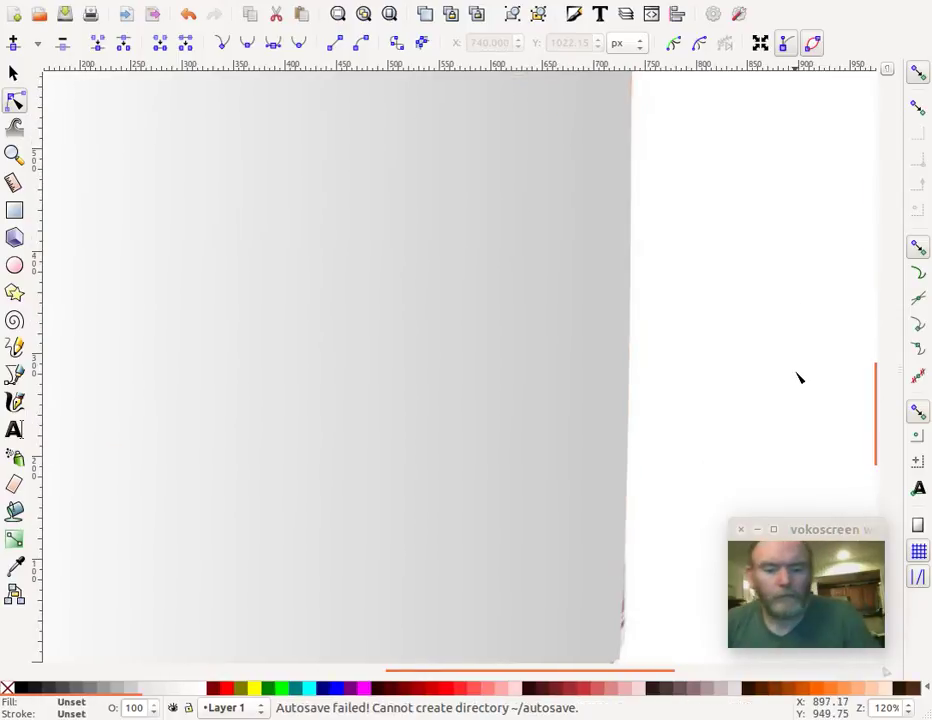
# - Scale the can photo and label cover together to about 940 × 940 px to fit the page
pyautogui.press('5')
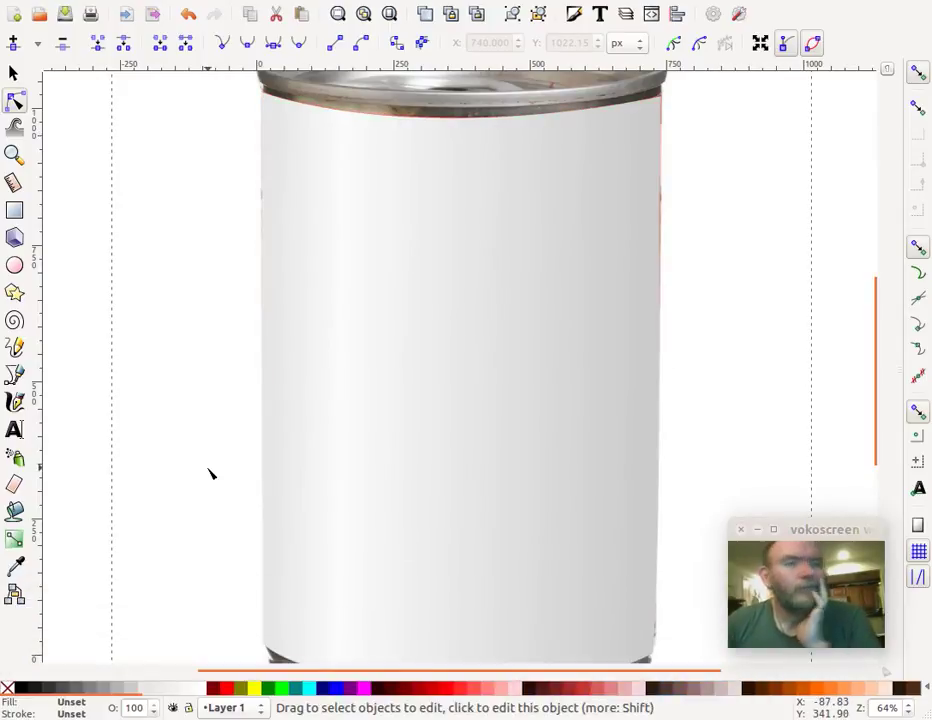
pyautogui.press('4')
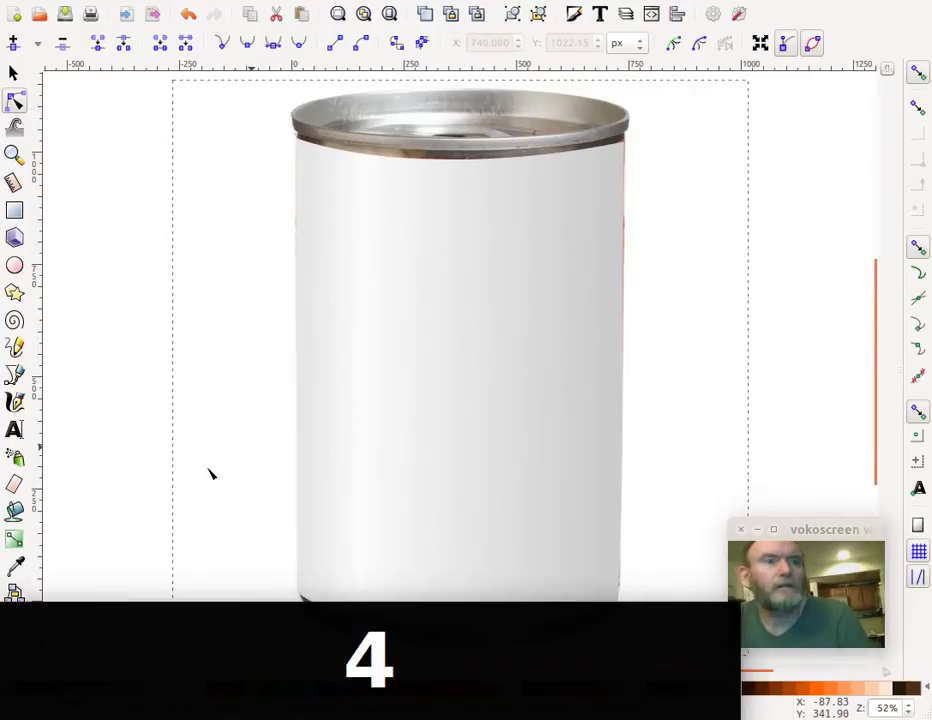
pyautogui.press('3')
pyautogui.press('4')
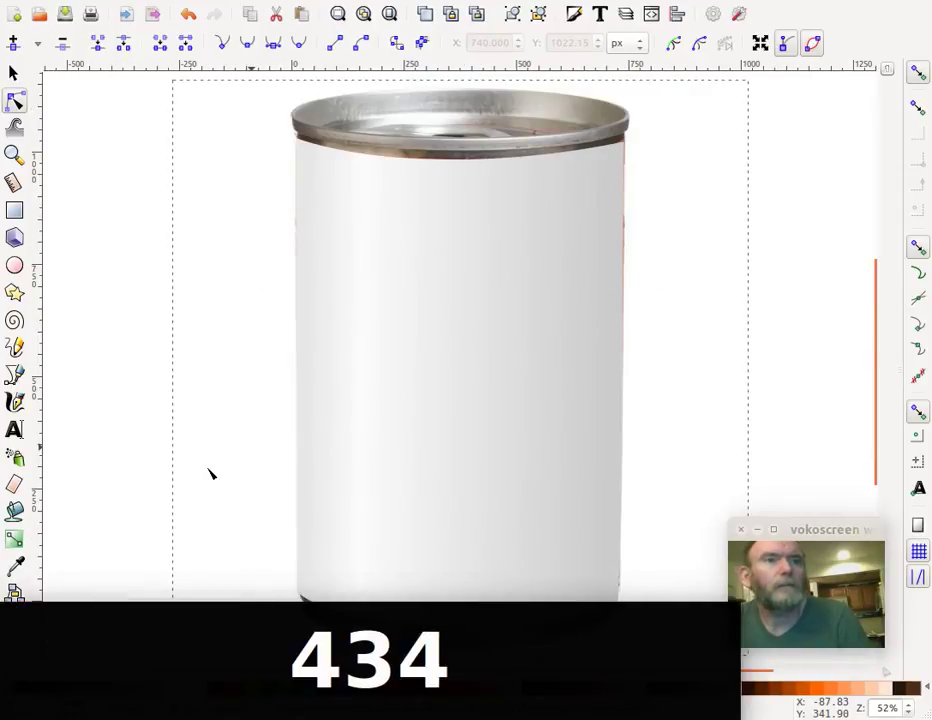
pyautogui.click(16, 74)
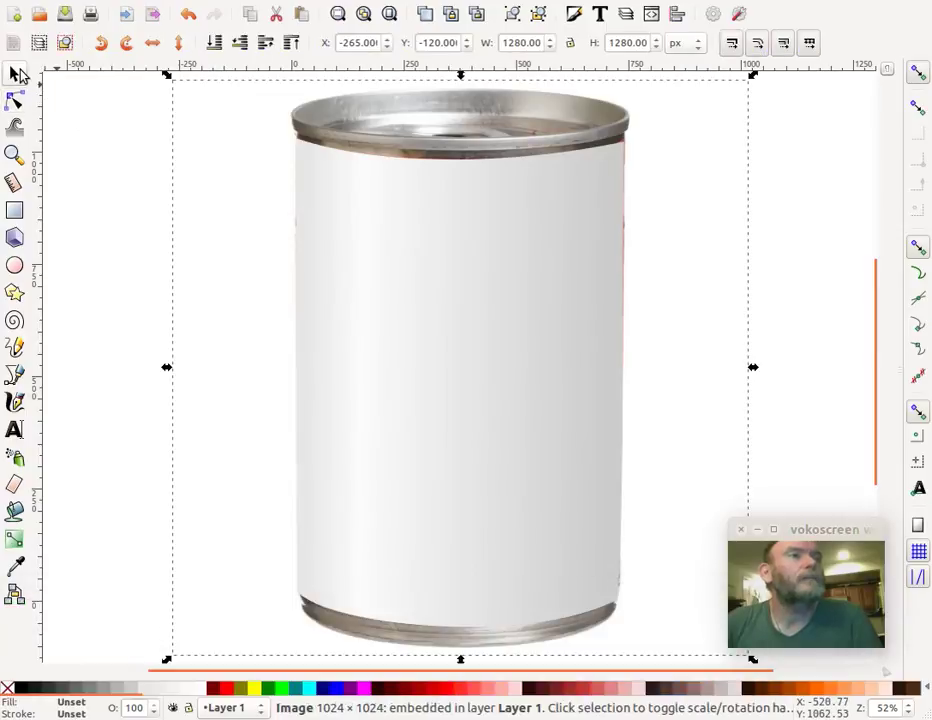
pyautogui.click(144, 82)
pyautogui.moveTo(144, 78); pyautogui.dragTo(818, 663)
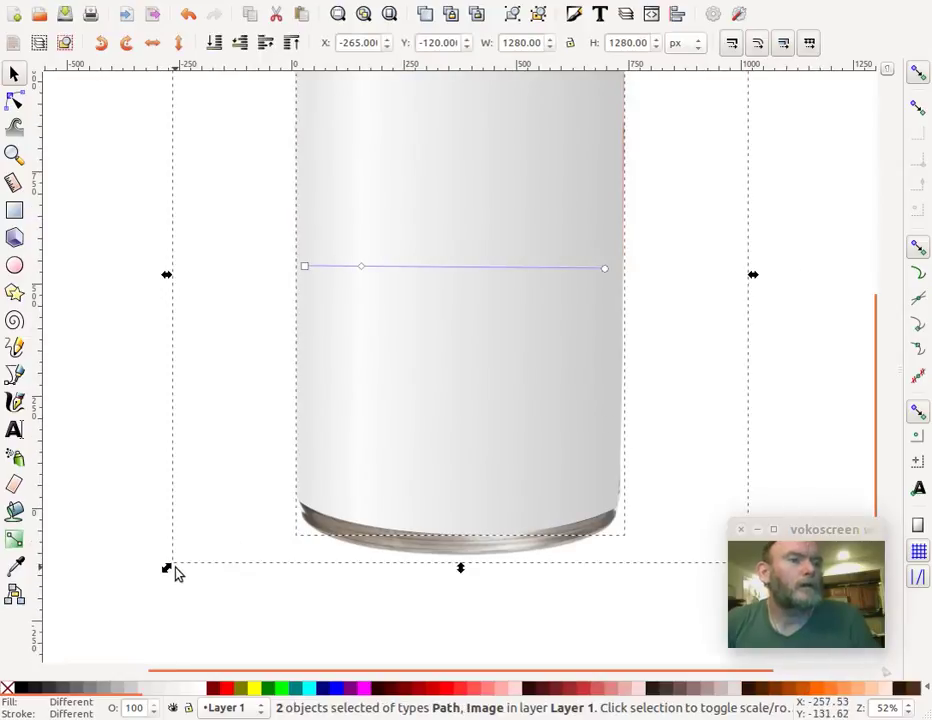
pyautogui.moveTo(171, 570); pyautogui.dragTo(250, 515)
pyautogui.click(363, 561)
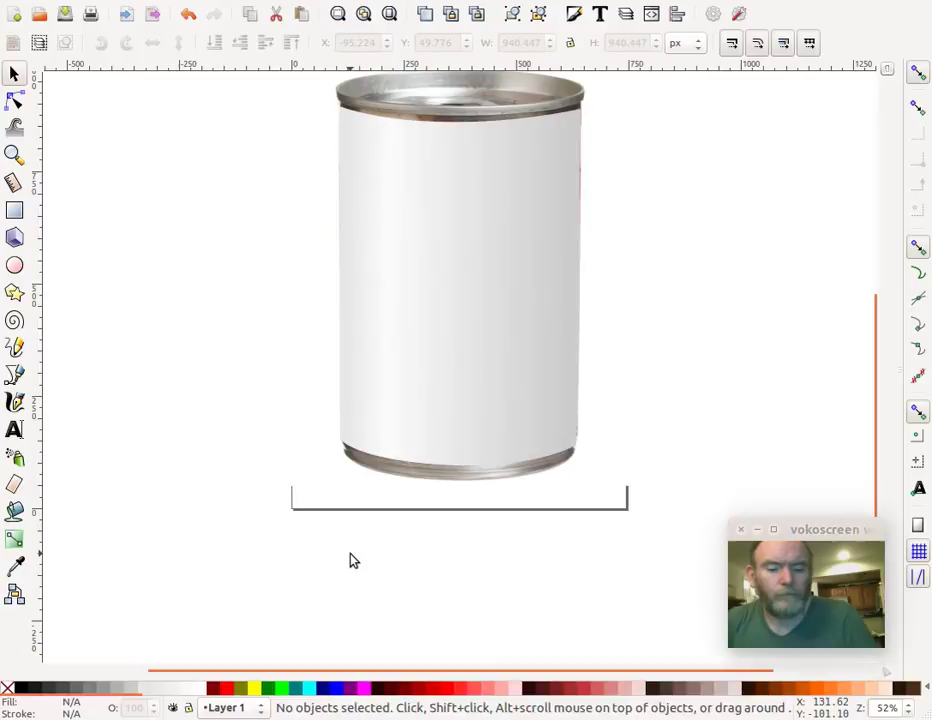
pyautogui.press('5')
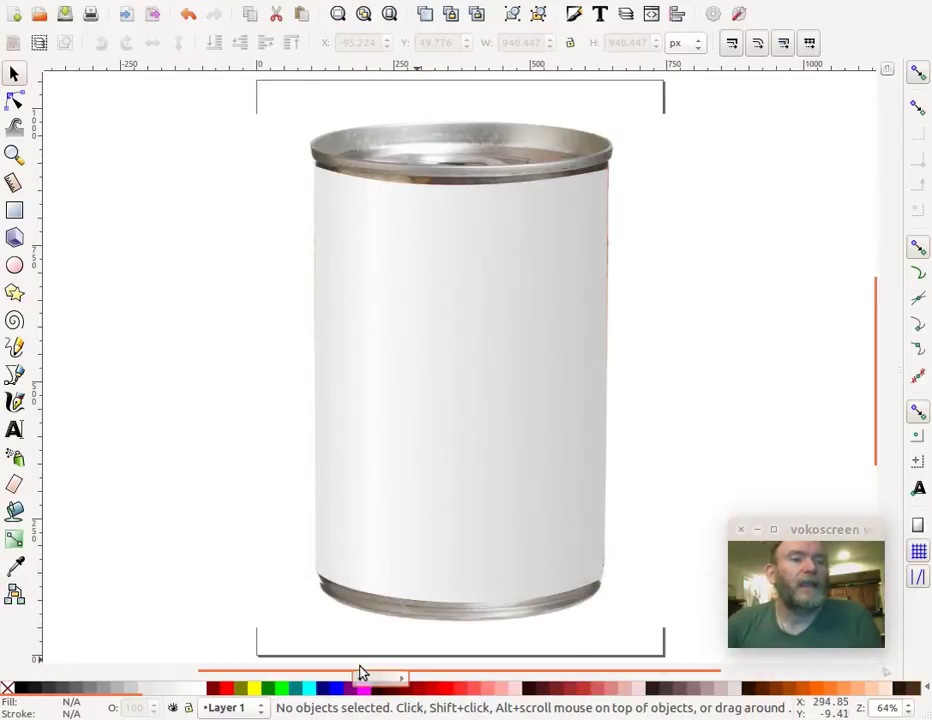
# - Enable 'Border on top of drawing' in Document Properties
pyautogui.click(739, 13)
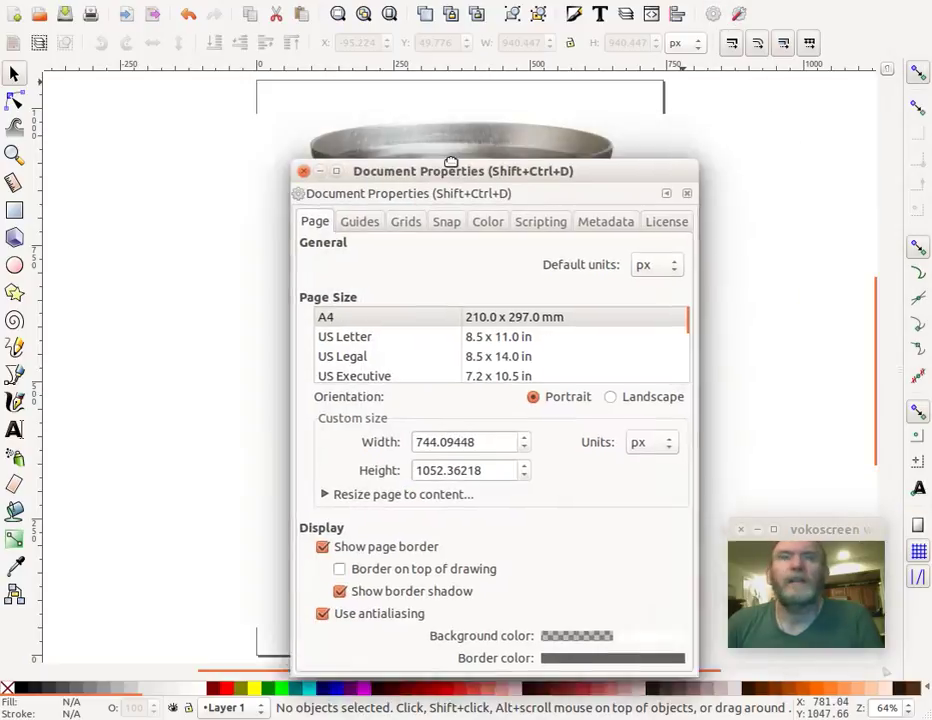
pyautogui.moveTo(460, 168); pyautogui.dragTo(310, 108)
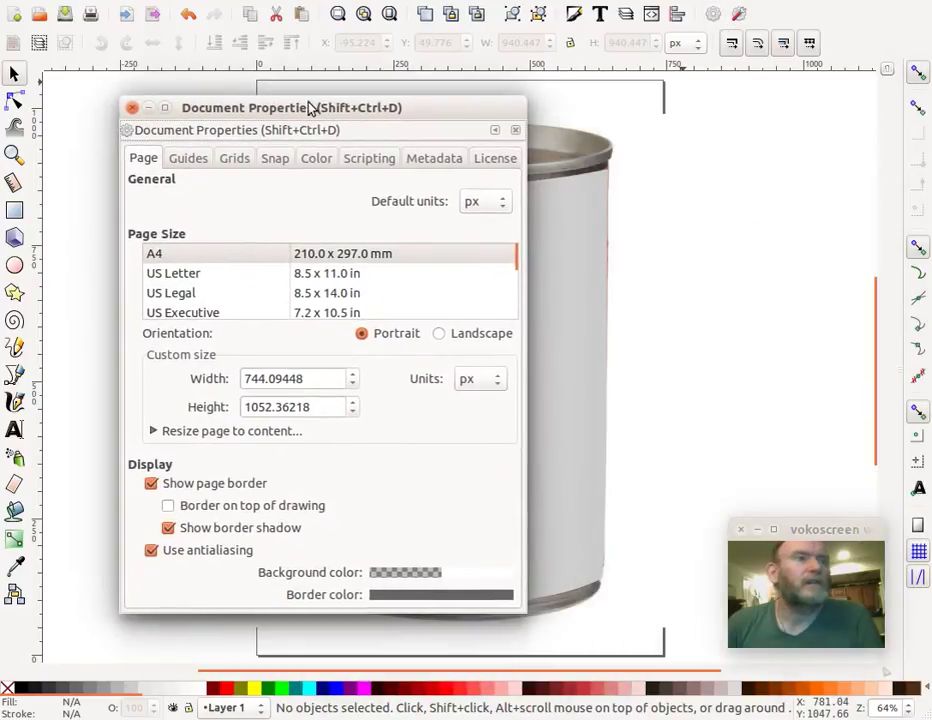
pyautogui.click(190, 508)
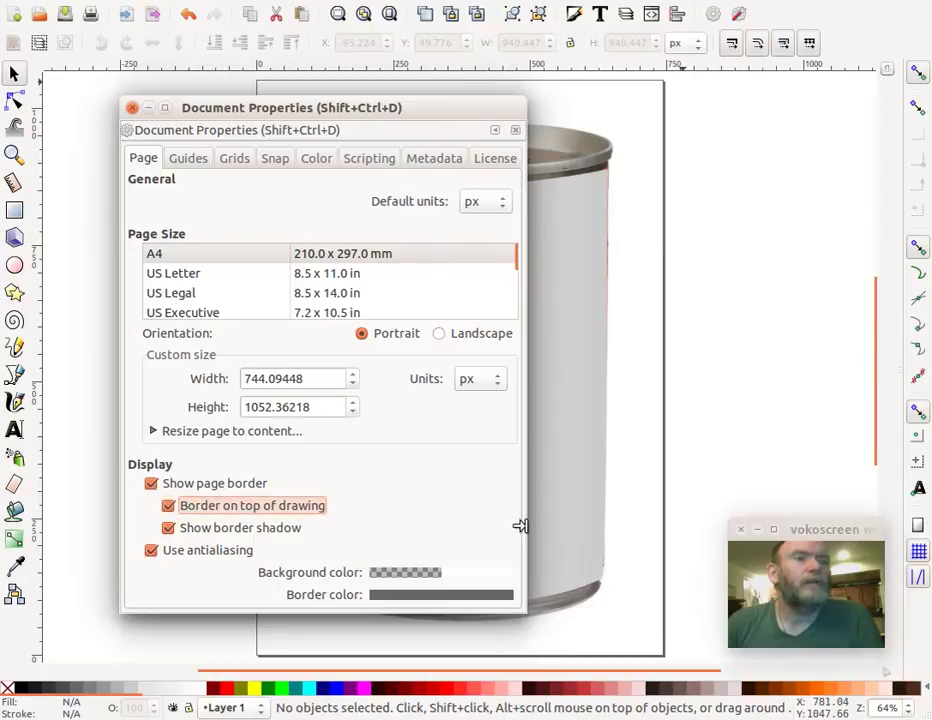
pyautogui.click(133, 108)
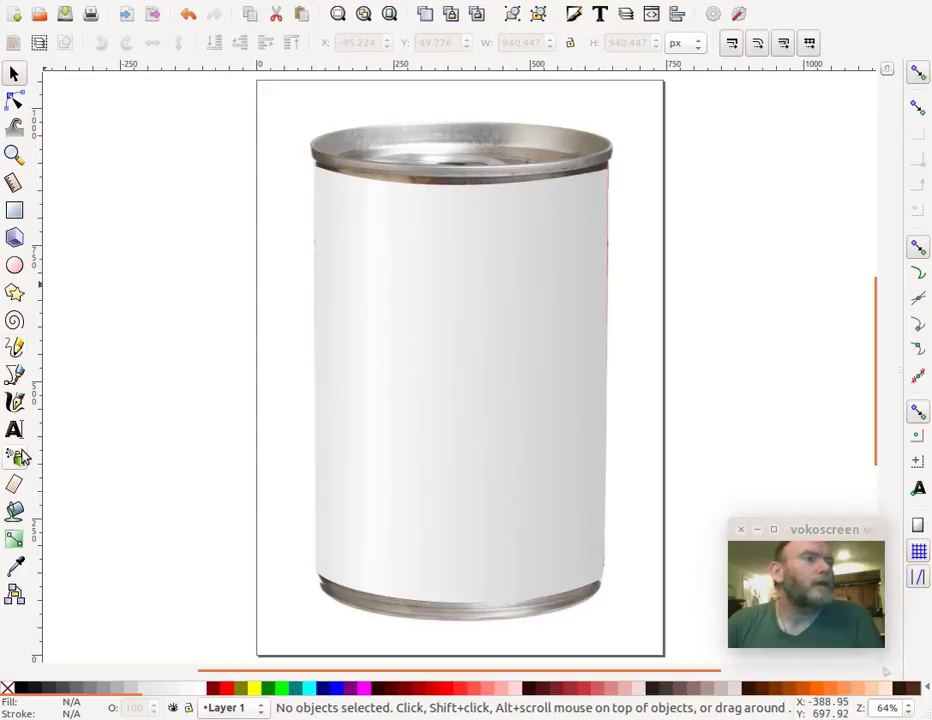
# - Type 'This is some soup.' on the can as four lines: This / is / some / soup
pyautogui.click(15, 430)
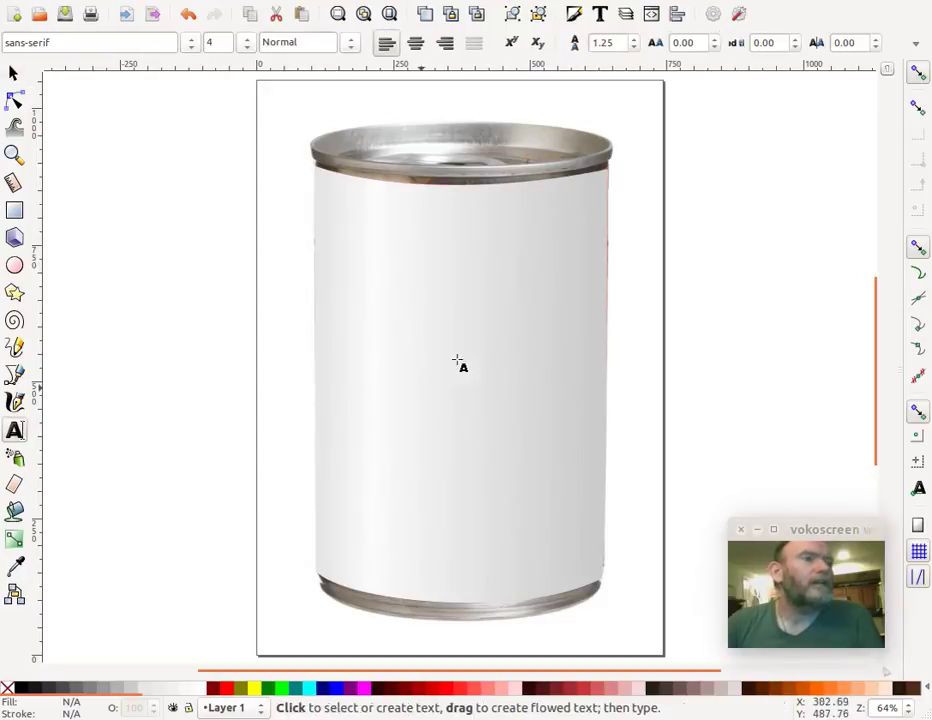
pyautogui.click(360, 274)
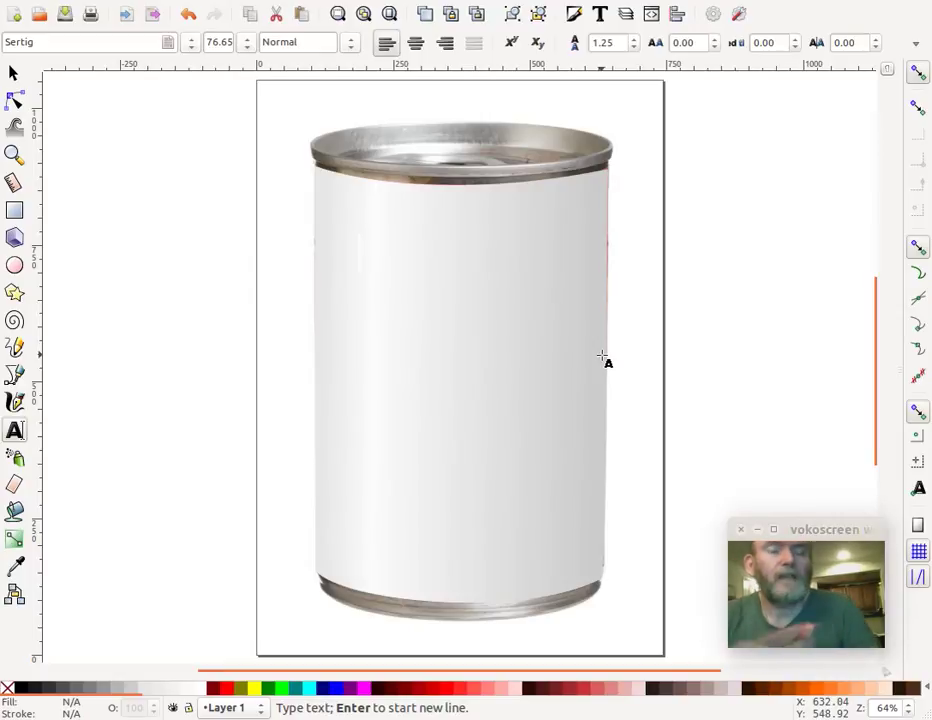
pyautogui.write('T')
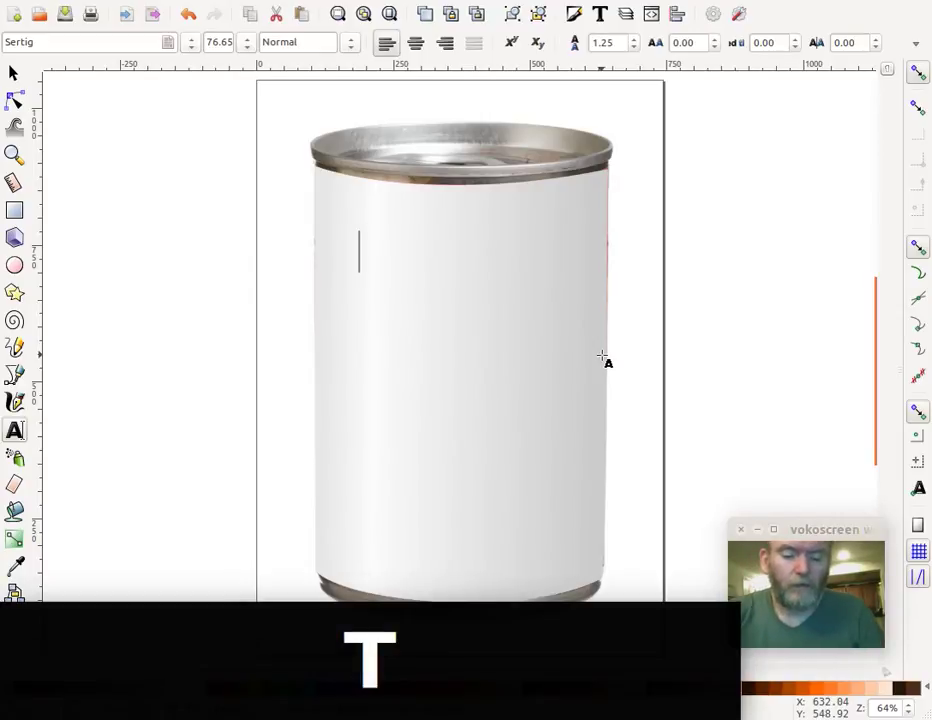
pyautogui.write('his')
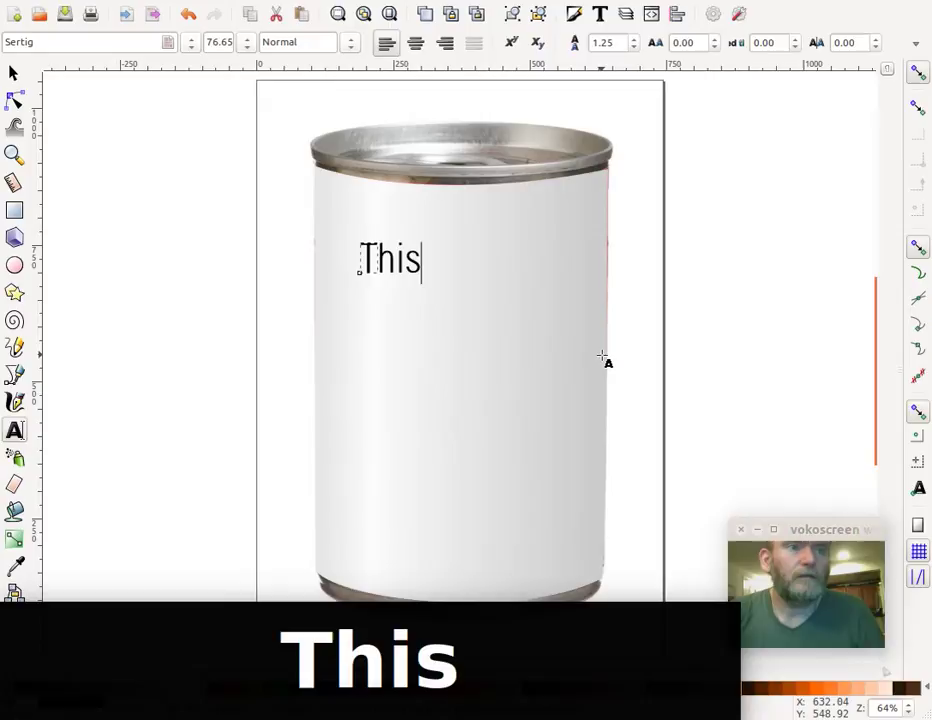
pyautogui.press('Return')
pyautogui.write('is')
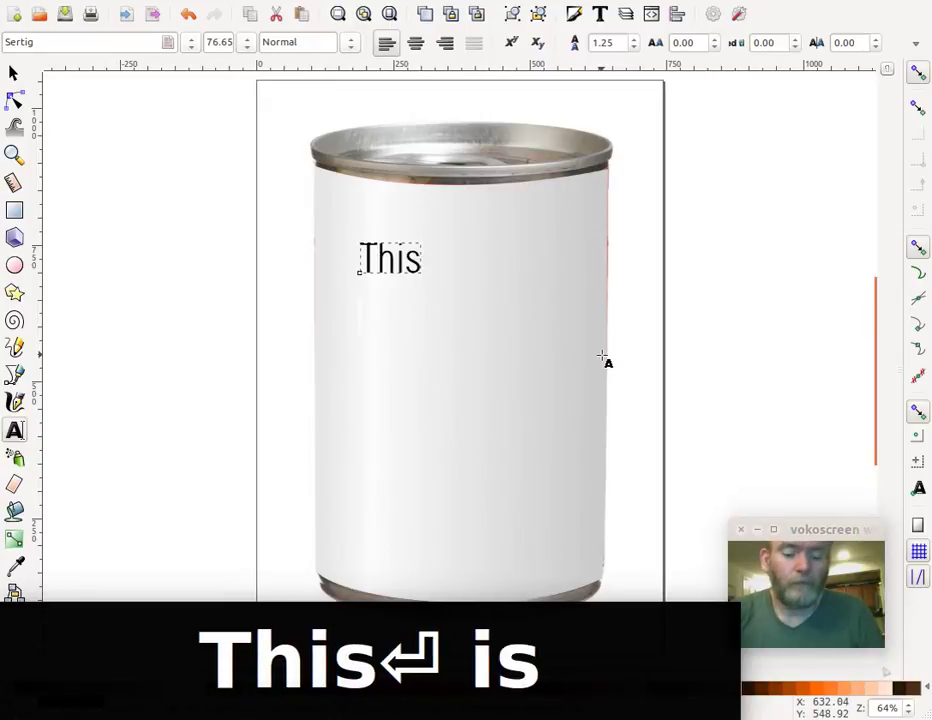
pyautogui.press('Return')
pyautogui.write('some')
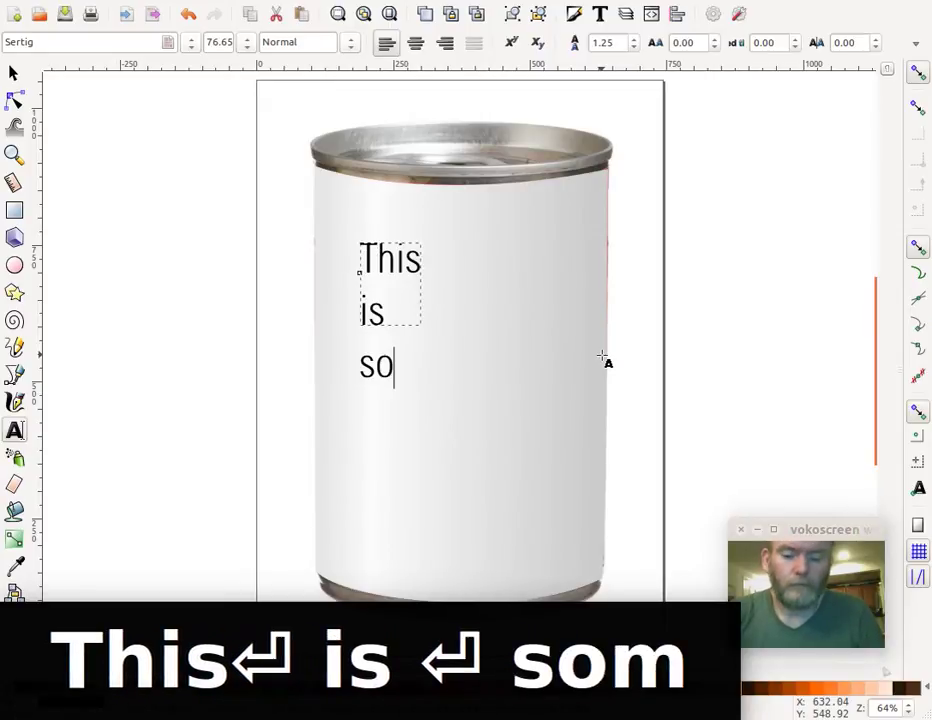
pyautogui.press('Return')
pyautogui.write('soup')
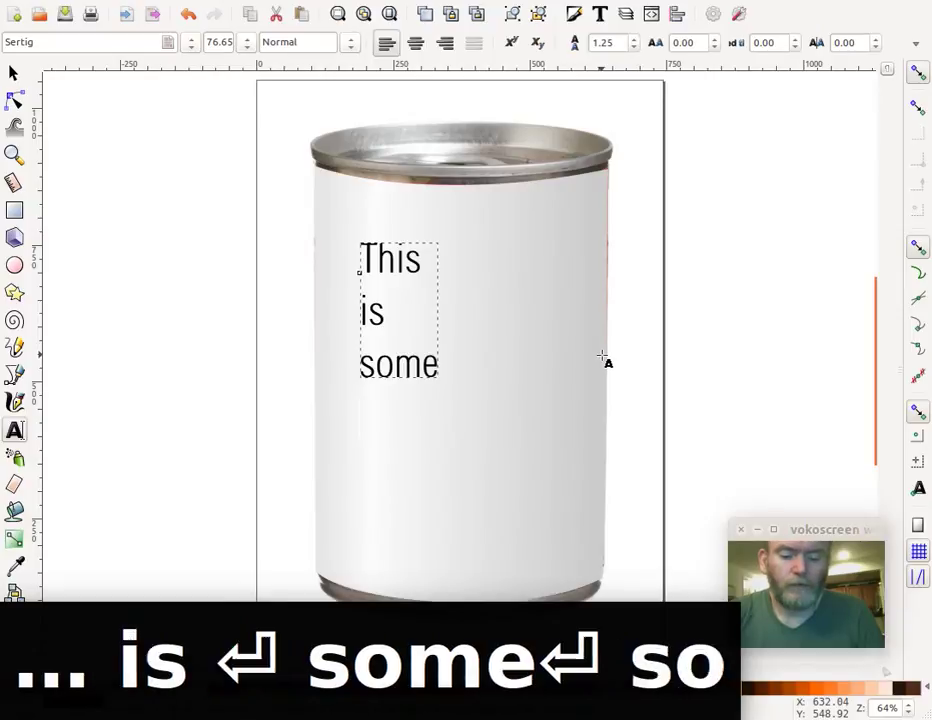
pyautogui.write('.')
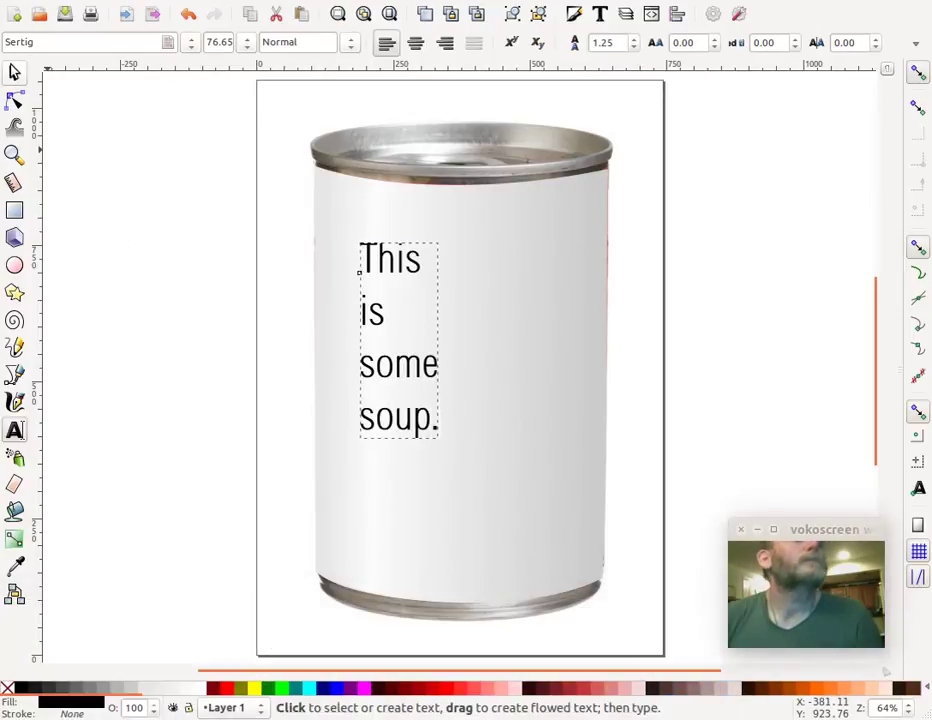
# - Move the text up and left and enlarge it to about 145.58 px
pyautogui.press('F1')
pyautogui.moveTo(415, 272); pyautogui.dragTo(390, 220)
pyautogui.moveTo(419, 394); pyautogui.dragTo(632, 576)
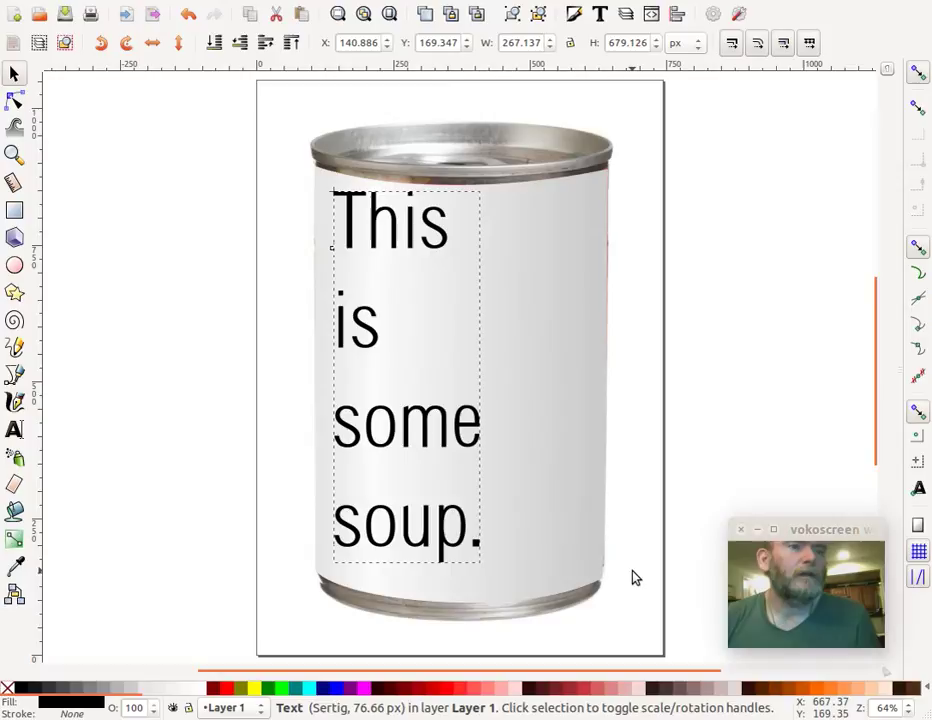
# - Select all the 'This is some soup.' text and lower its line spacing to 0.80
pyautogui.doubleClick(405, 238)
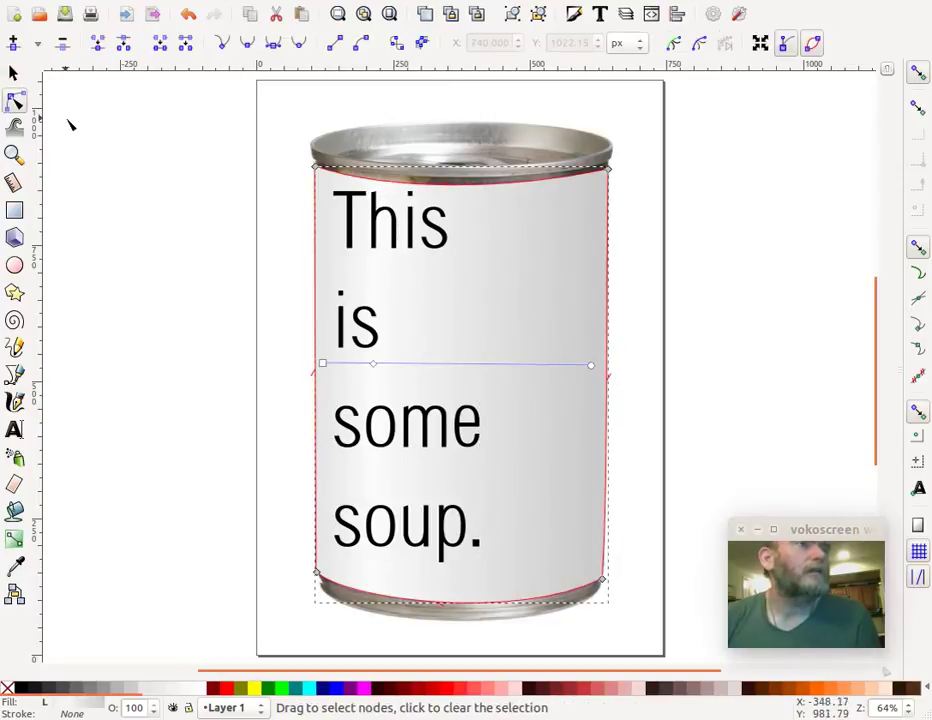
pyautogui.click(10, 84)
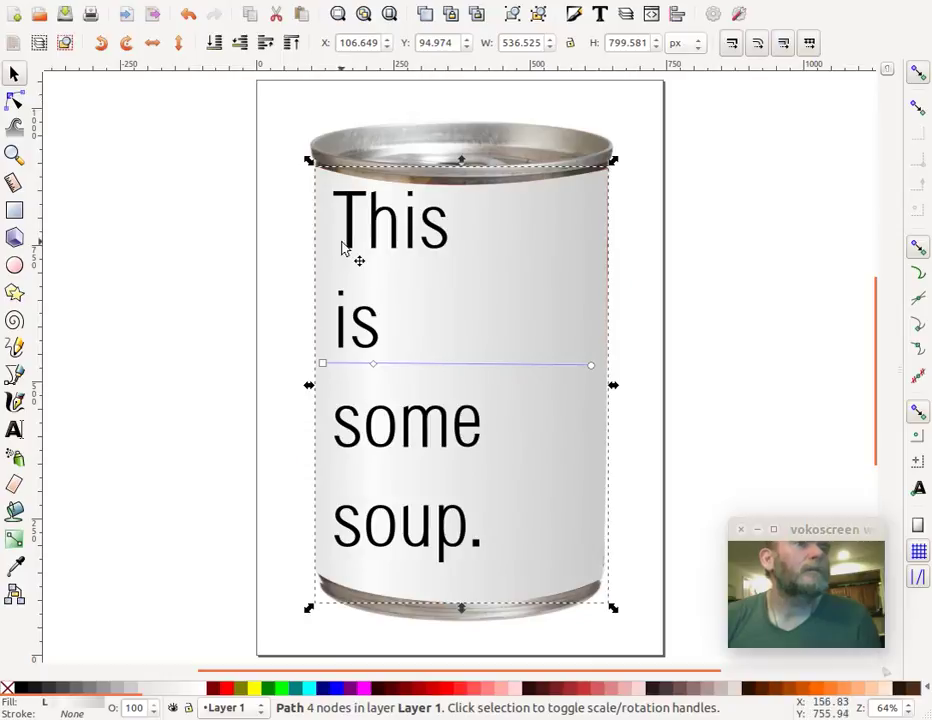
pyautogui.click(357, 240)
pyautogui.doubleClick(343, 239)
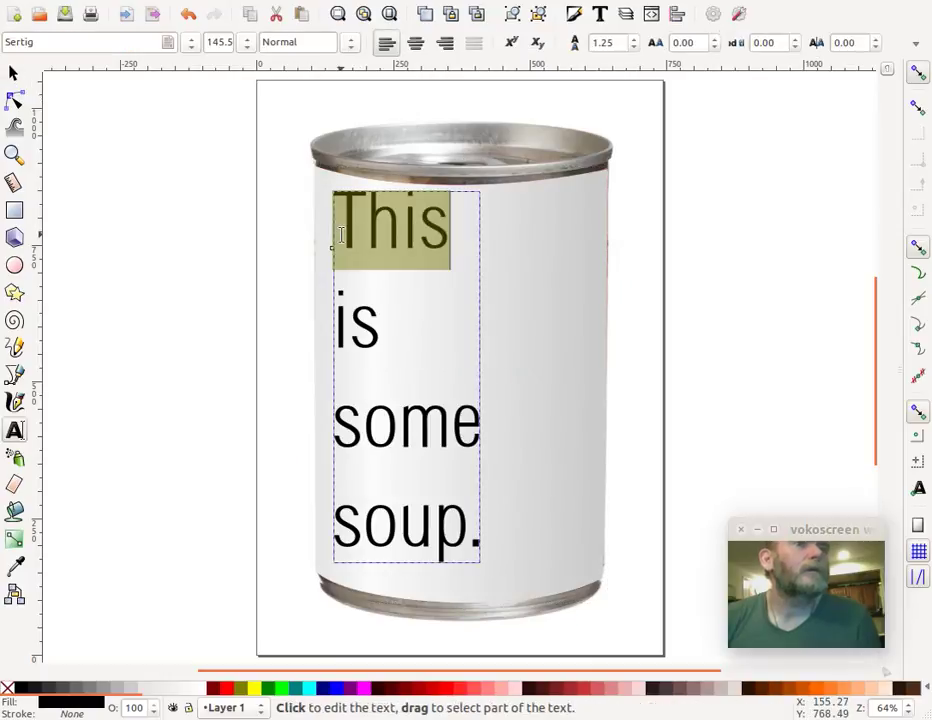
pyautogui.click(341, 235)
pyautogui.moveTo(341, 235); pyautogui.dragTo(614, 515)
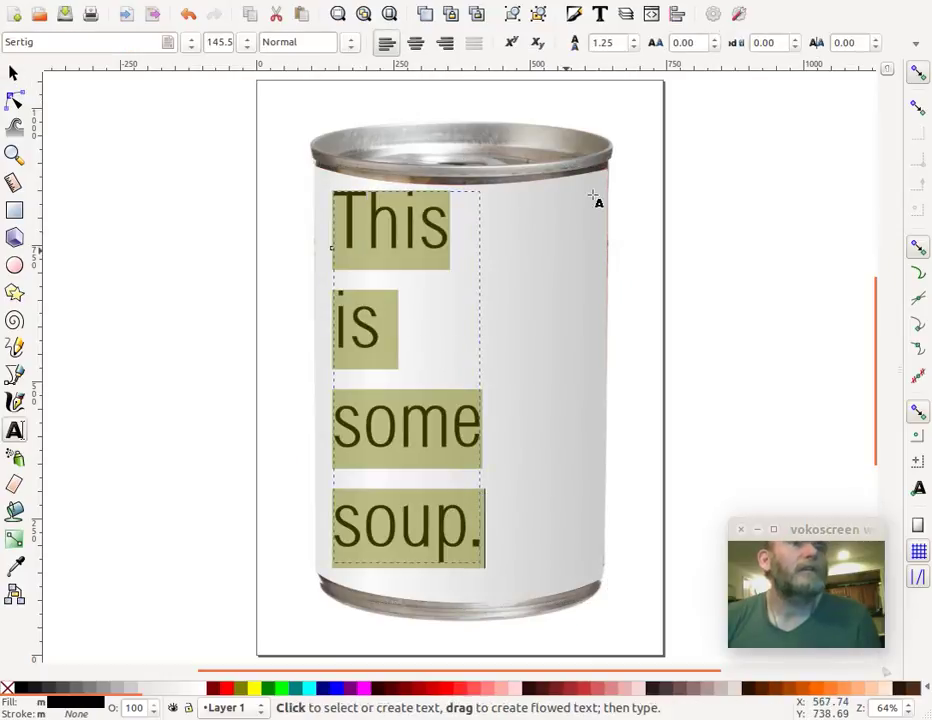
pyautogui.click(634, 48)
pyautogui.click(634, 48)
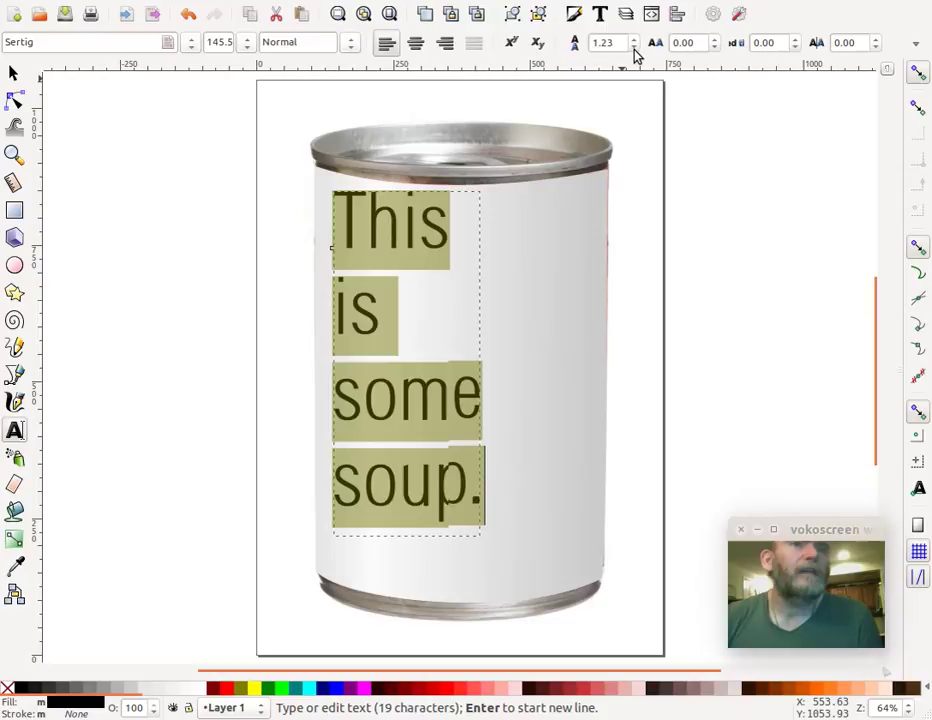
pyautogui.click(634, 48)
pyautogui.click(634, 48)
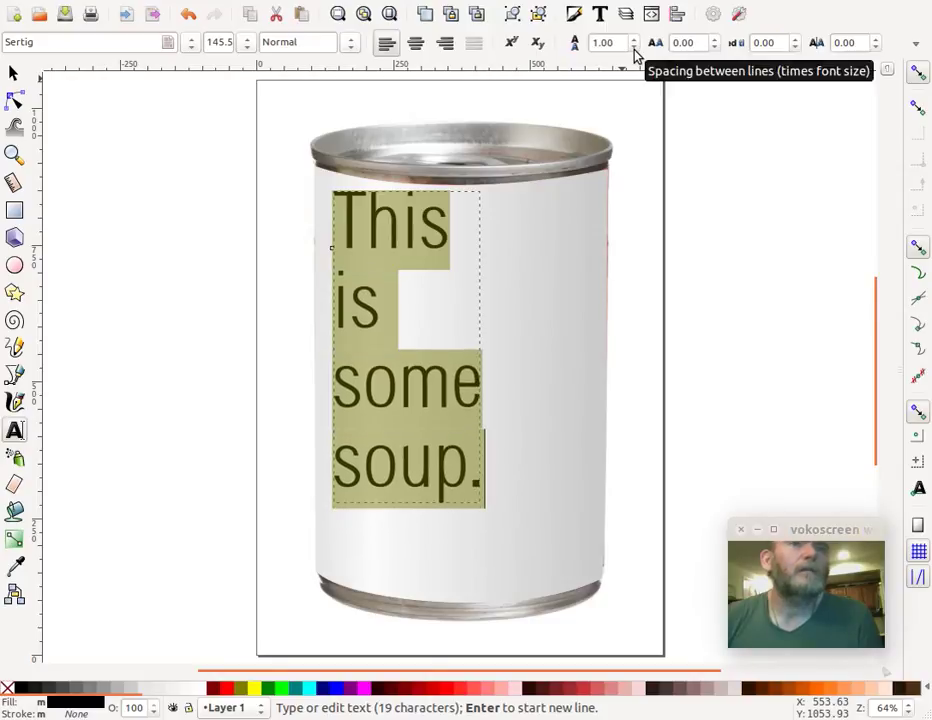
# - Resize the text, undo the stray white-wrapper moves, and drag the text toward the can's centre
pyautogui.click(13, 74)
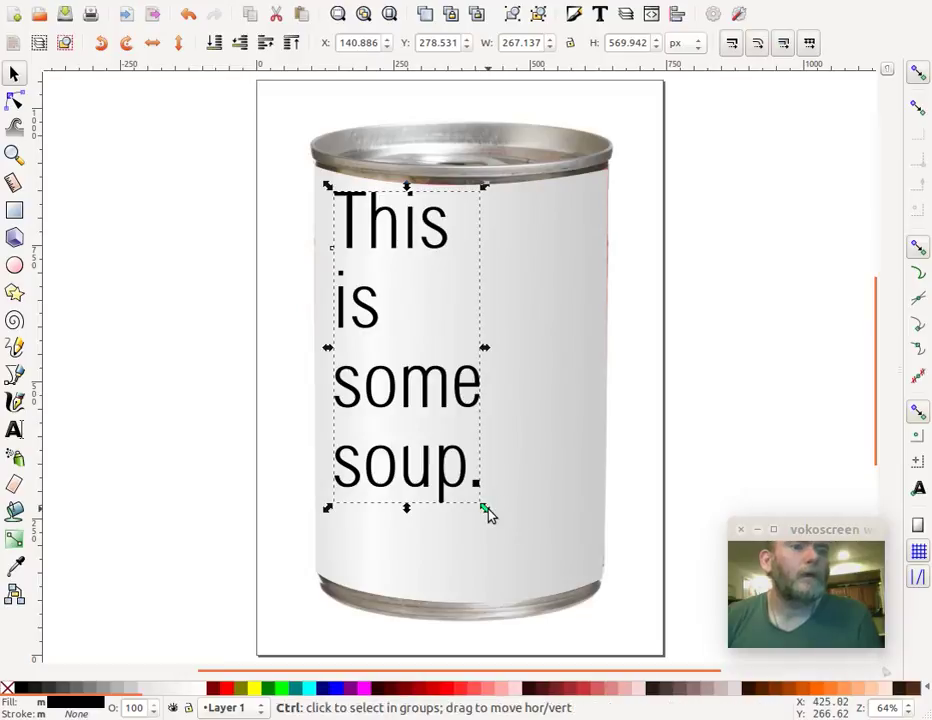
pyautogui.moveTo(486, 507); pyautogui.dragTo(604, 591)
pyautogui.moveTo(520, 191); pyautogui.dragTo(505, 212)
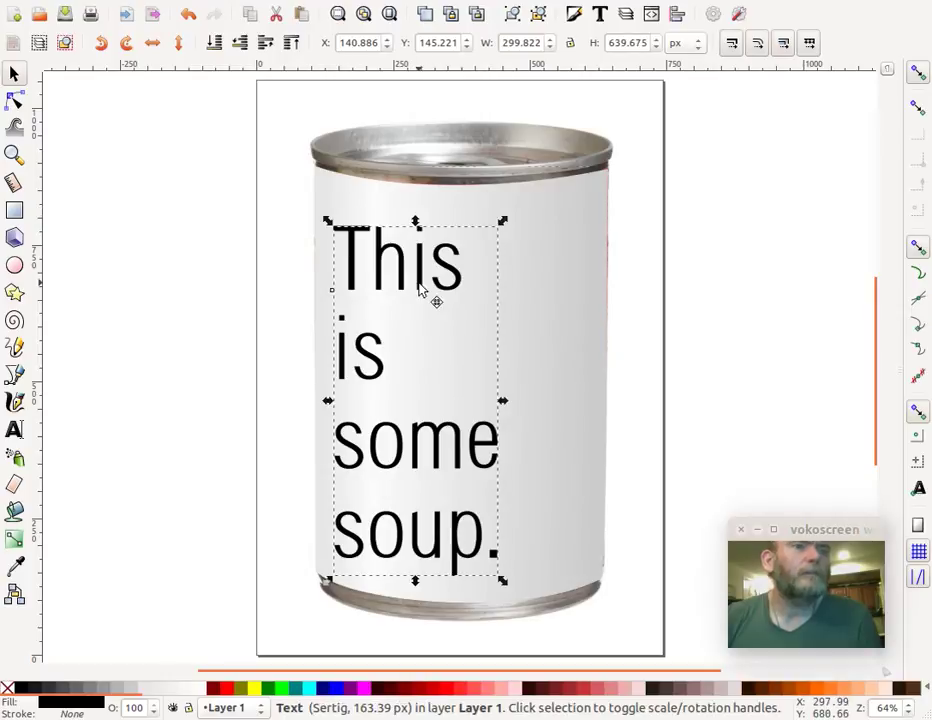
pyautogui.click(474, 281)
pyautogui.hotkey('ctrl', 'z')
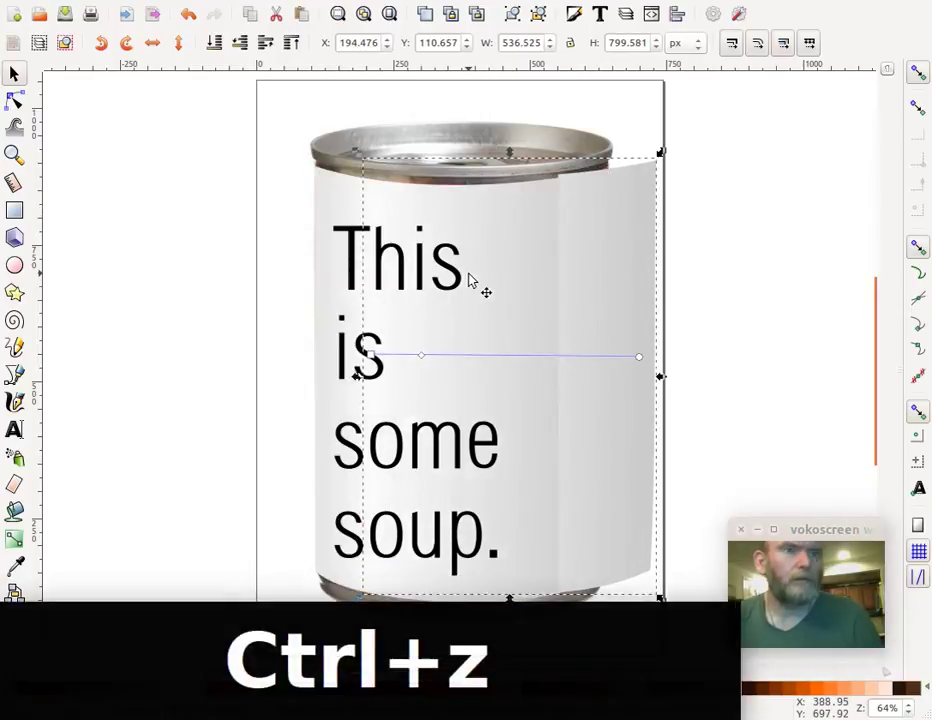
pyautogui.hotkey('ctrl', 'z')
pyautogui.hotkey('ctrl', 'z')
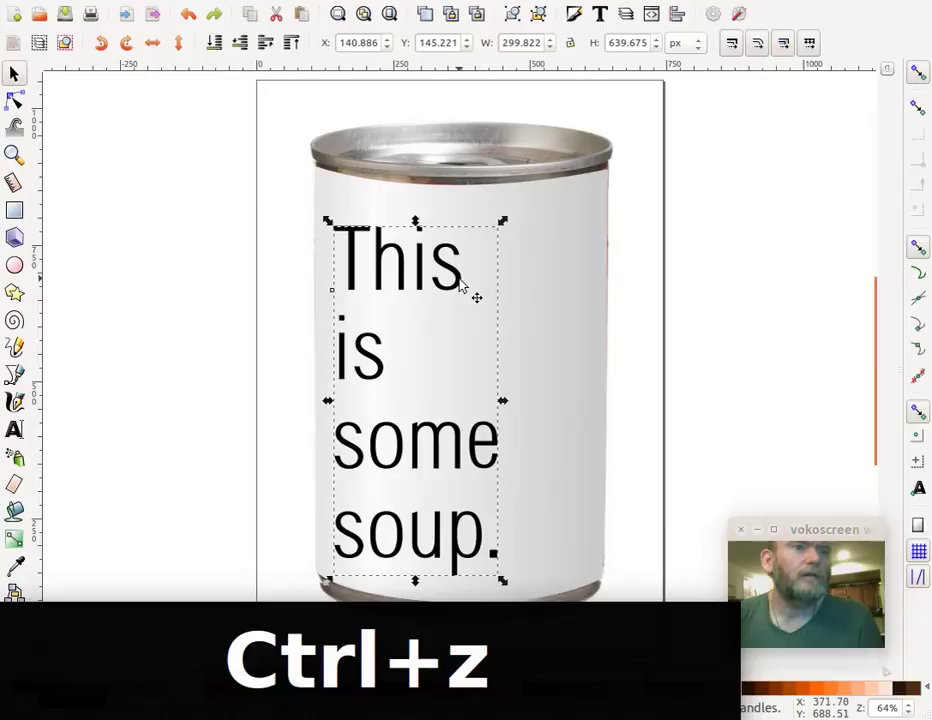
pyautogui.click(484, 278)
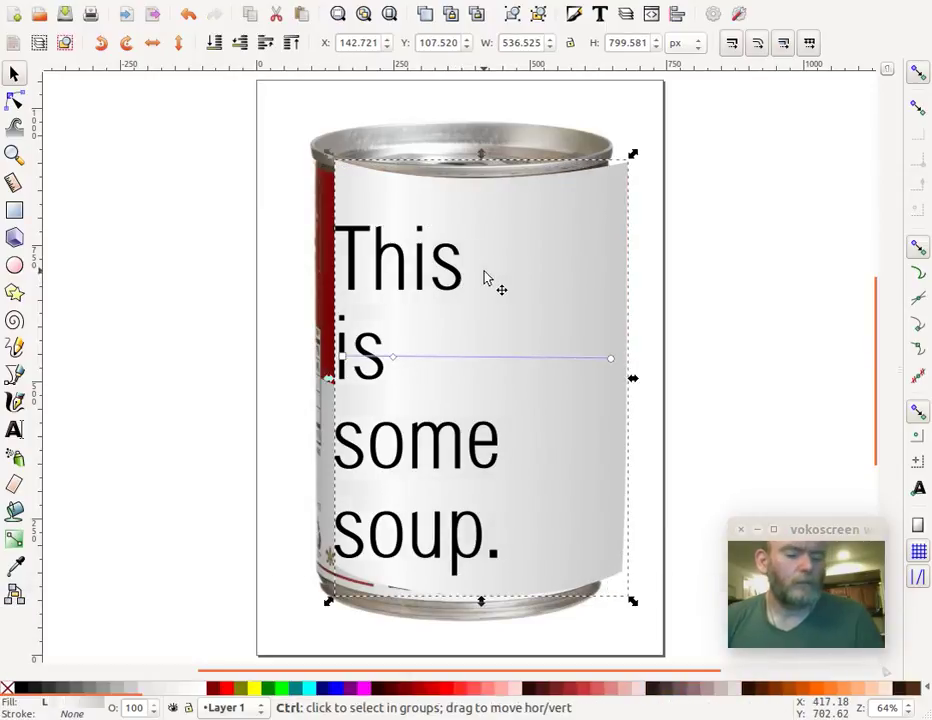
pyautogui.hotkey('ctrl', 'z')
pyautogui.click(459, 279)
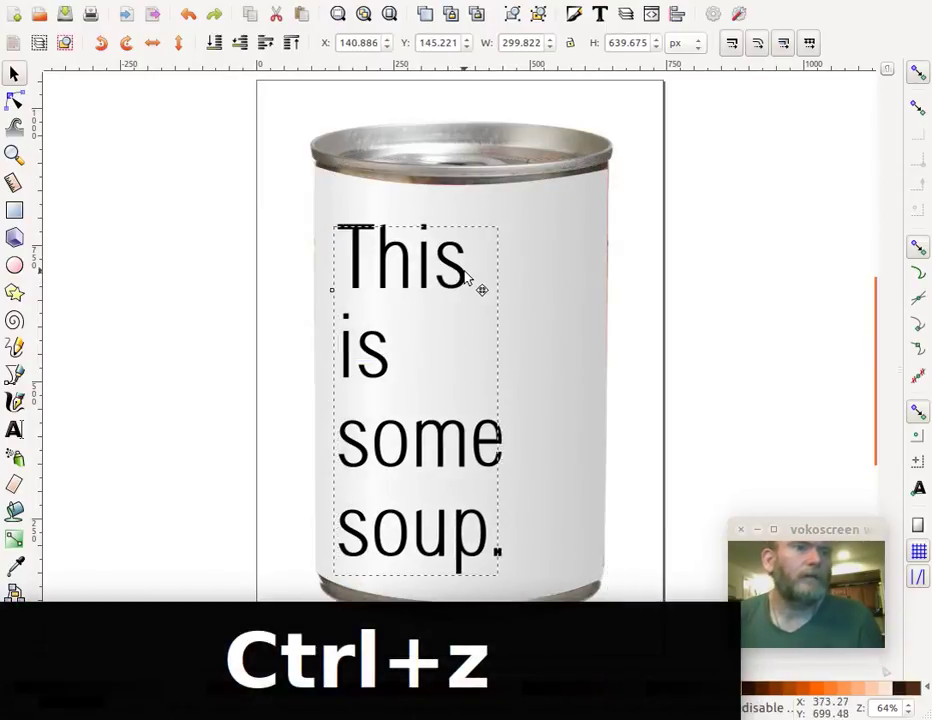
pyautogui.moveTo(468, 280); pyautogui.dragTo(511, 266)
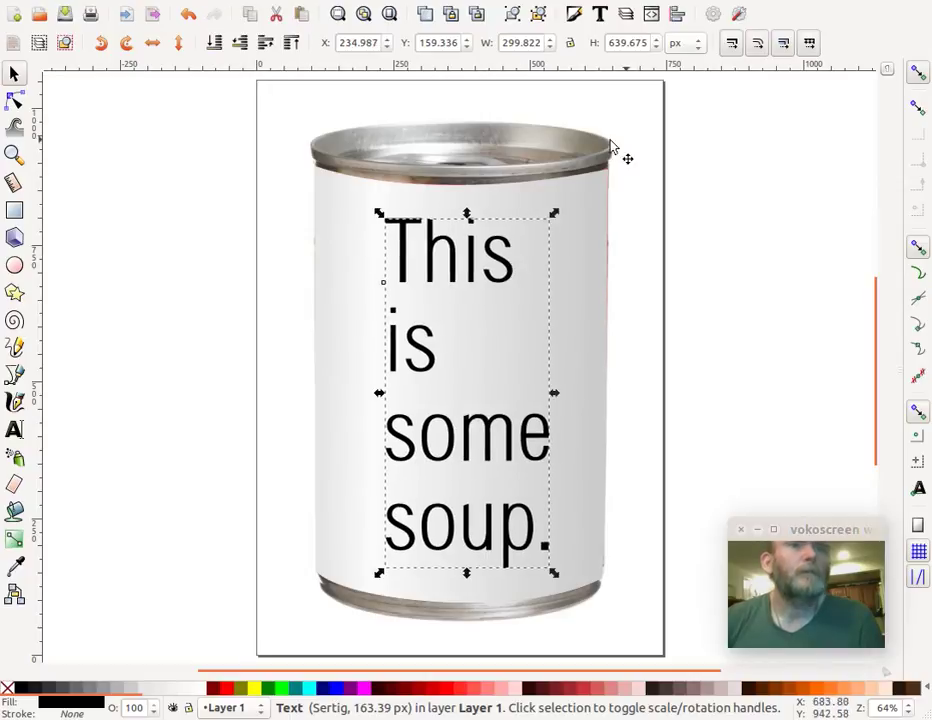
# - Nudge the text down and left with arrow keys to centre it at X 230.987, Y 229.371
pyautogui.doubleClick(459, 263)
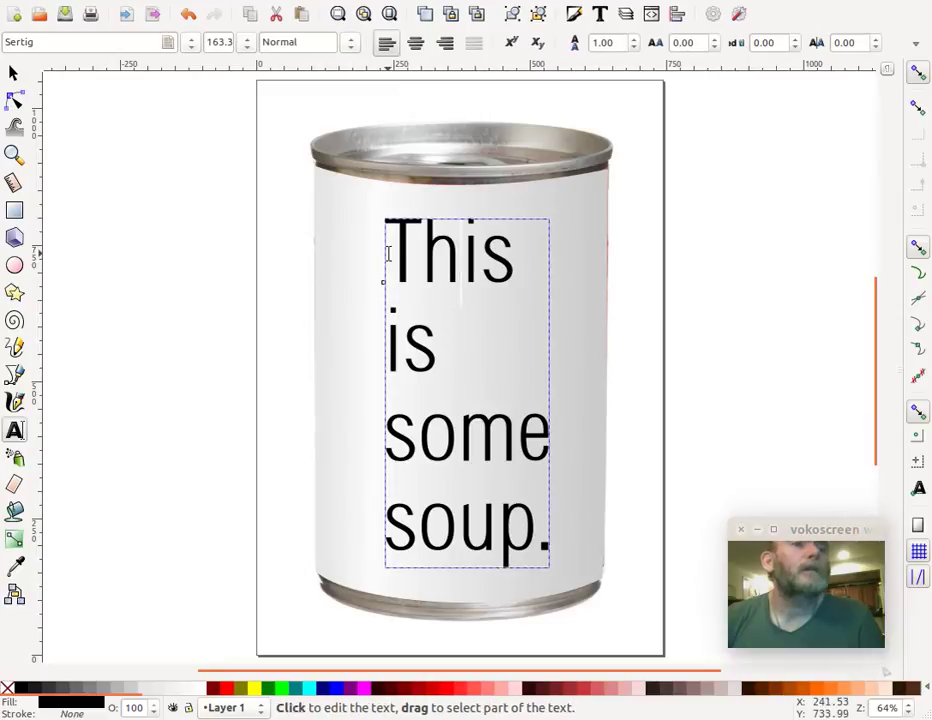
pyautogui.moveTo(388, 253); pyautogui.dragTo(553, 486)
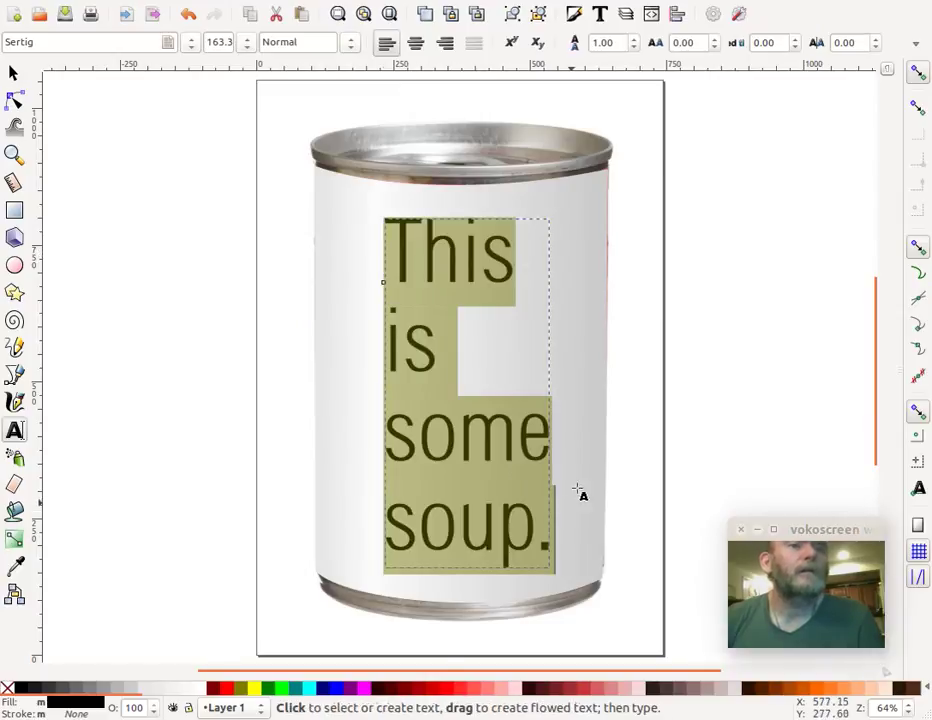
pyautogui.scroll(-8, 636, 48)
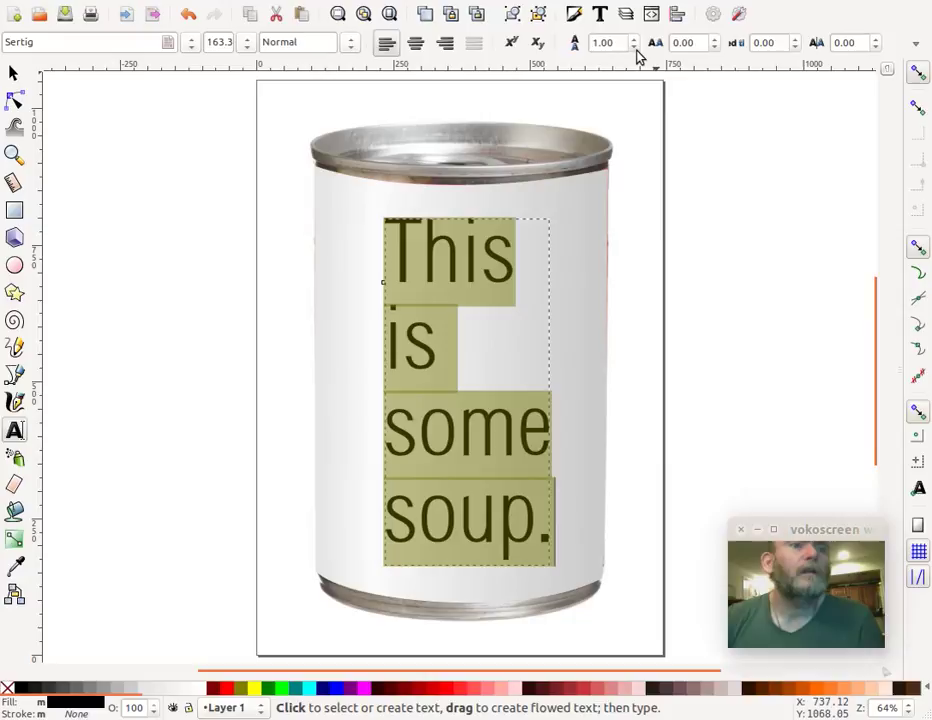
pyautogui.scroll(-2, 636, 50)
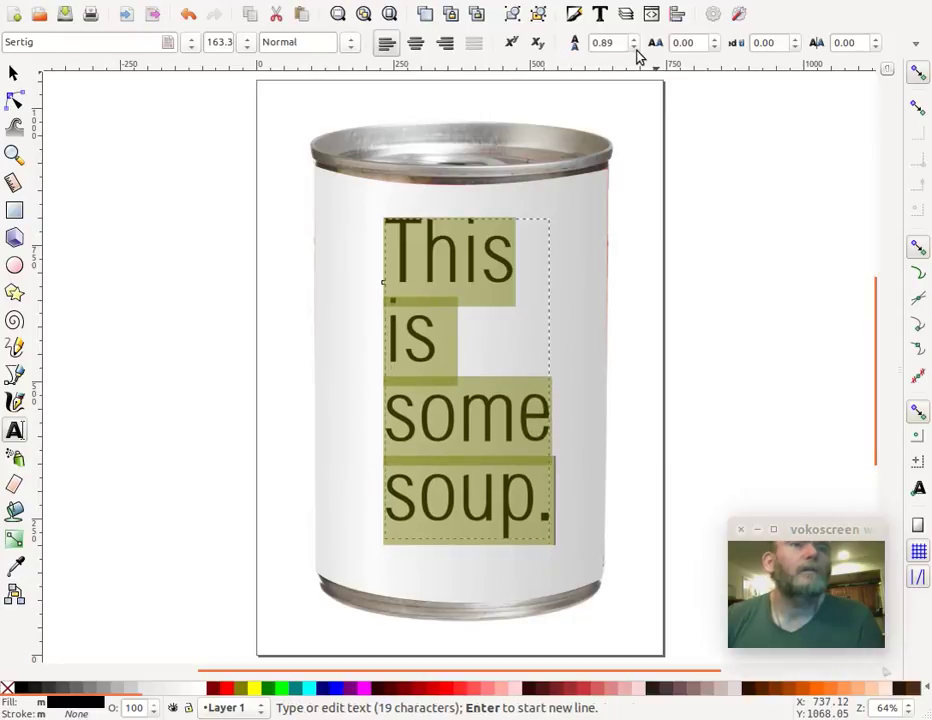
pyautogui.scroll(-9, 630, 54)
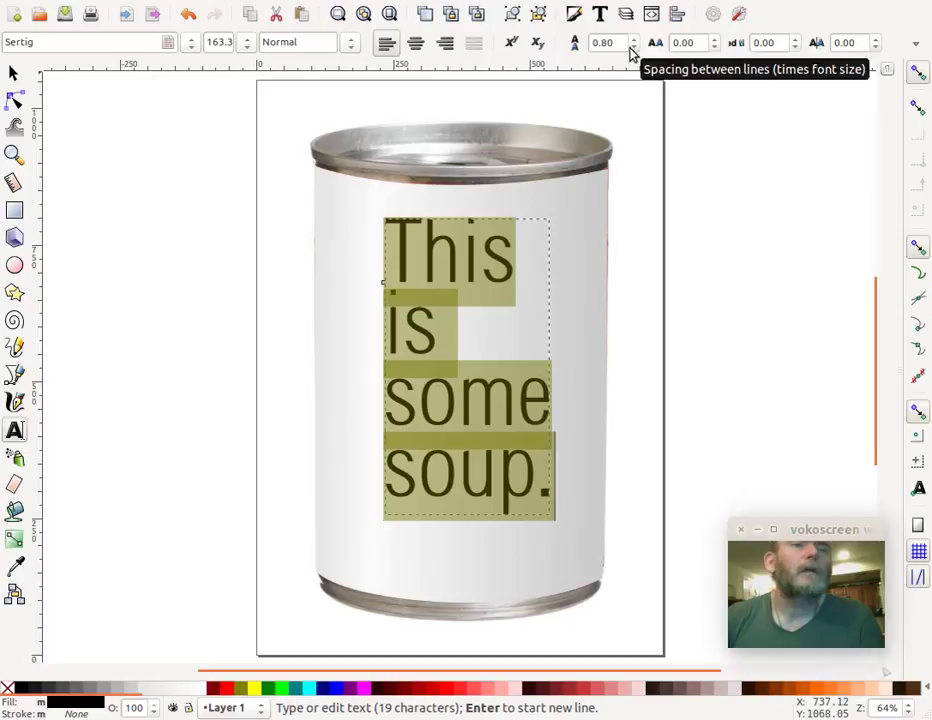
pyautogui.click(22, 74)
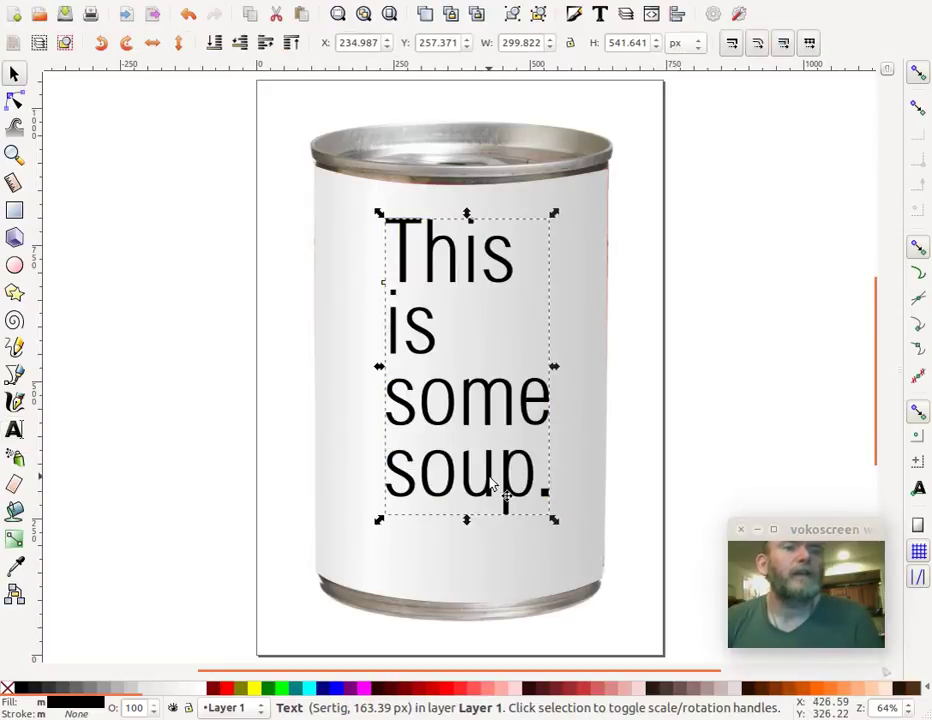
pyautogui.press('Down')
pyautogui.press('Down')
pyautogui.press('Down')
pyautogui.press('Down')
pyautogui.press('Down')
pyautogui.press('Down')
pyautogui.press('Down')
pyautogui.press('Down')
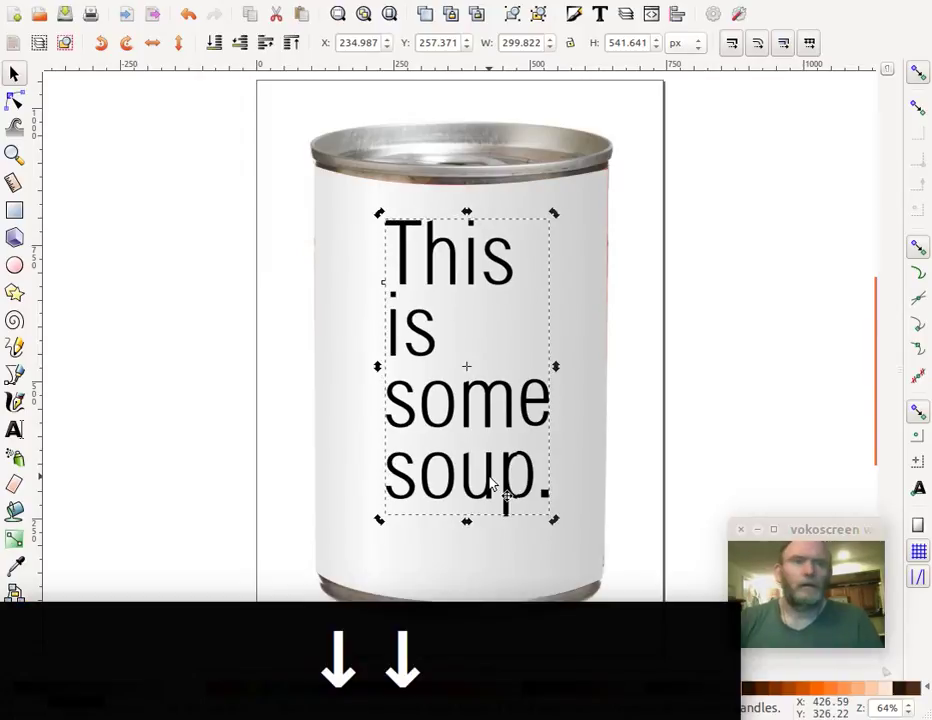
pyautogui.press('Down')
pyautogui.press('Left')
pyautogui.press('Left')
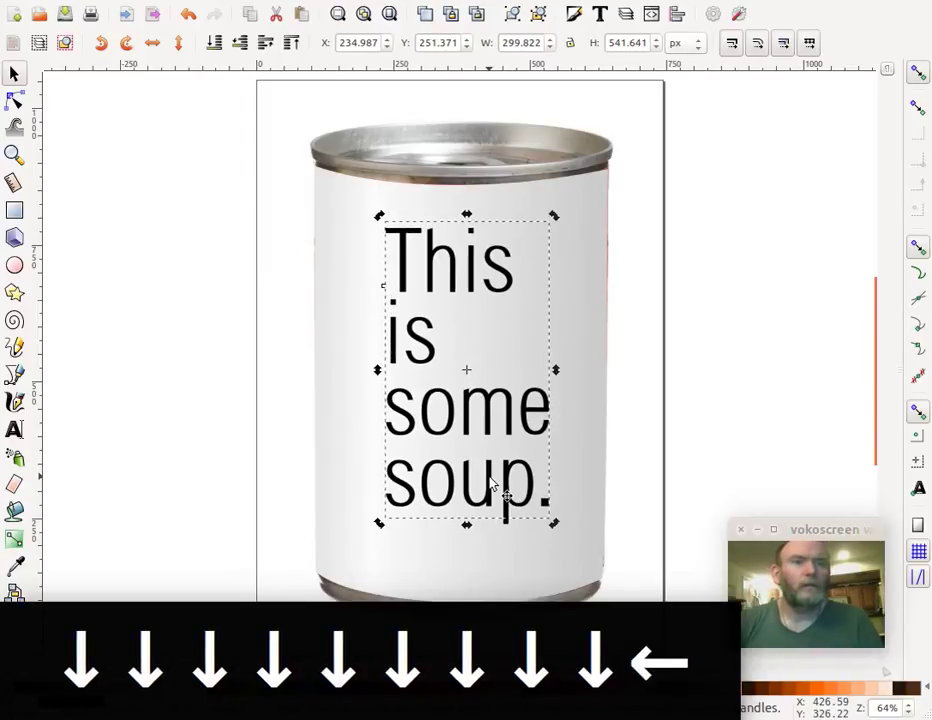
pyautogui.press('Down')
pyautogui.press('Down')
pyautogui.press('Down')
pyautogui.press('Down')
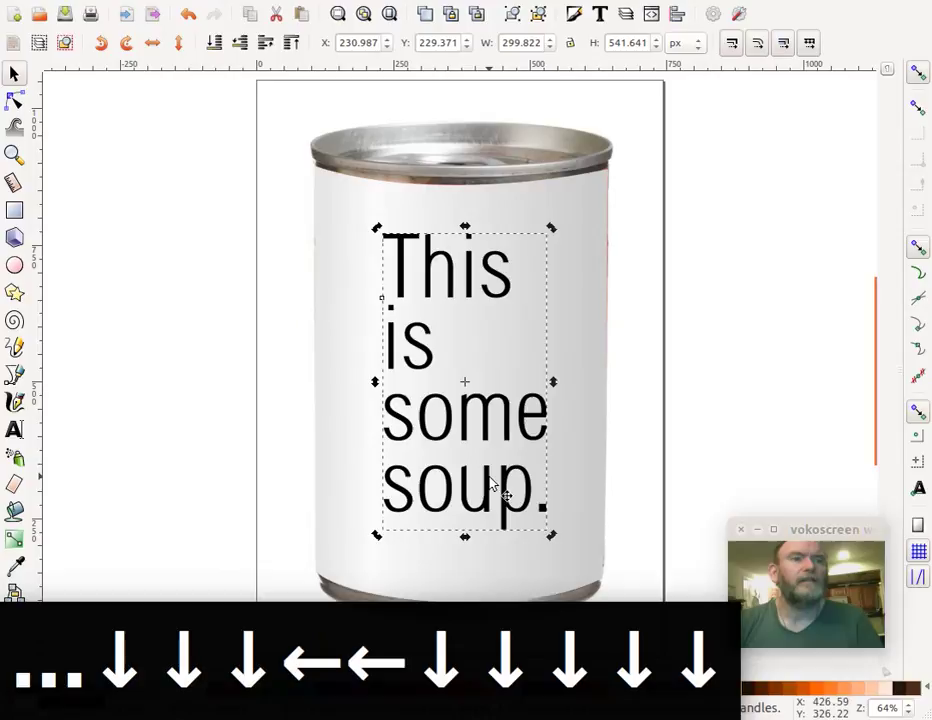
pyautogui.click(164, 345)
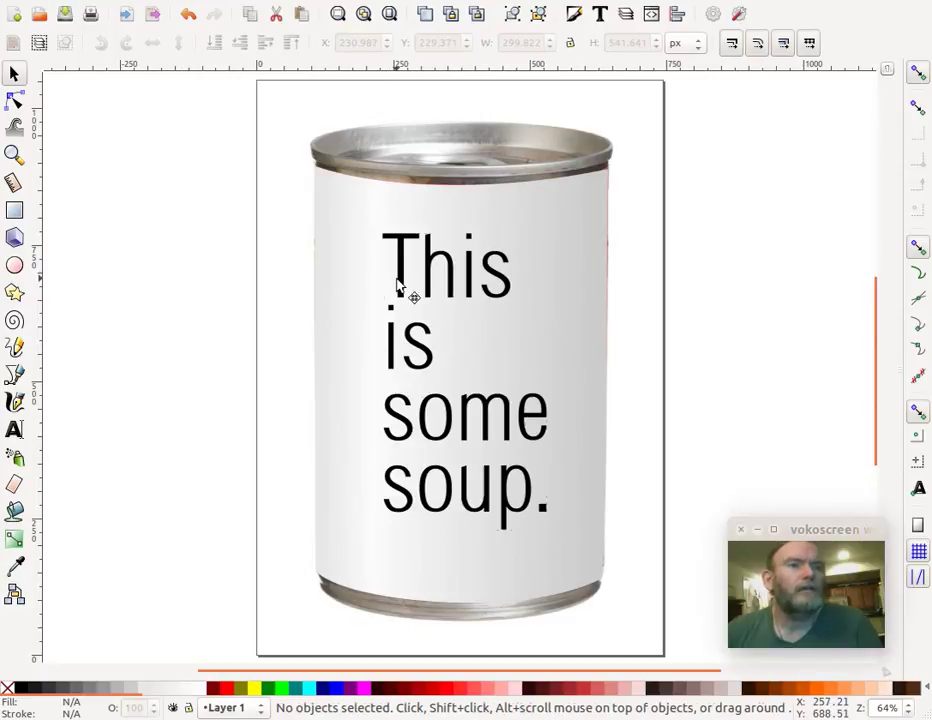
# - Select all four lines of 'This is some soup.' and set Center alignment
pyautogui.click(397, 287)
pyautogui.doubleClick(400, 284)
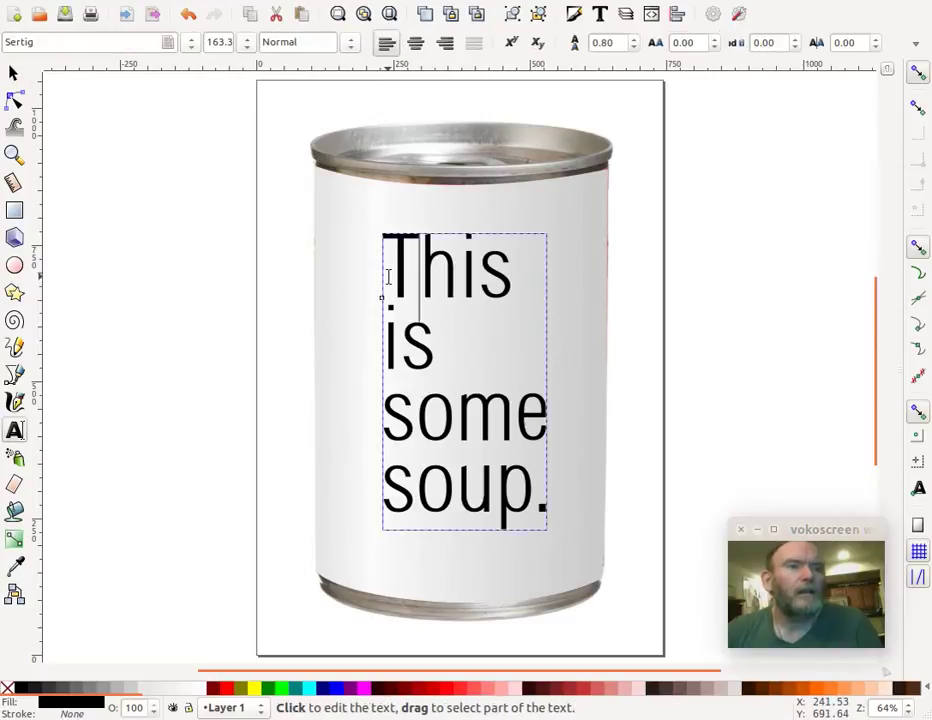
pyautogui.moveTo(388, 277); pyautogui.dragTo(548, 508)
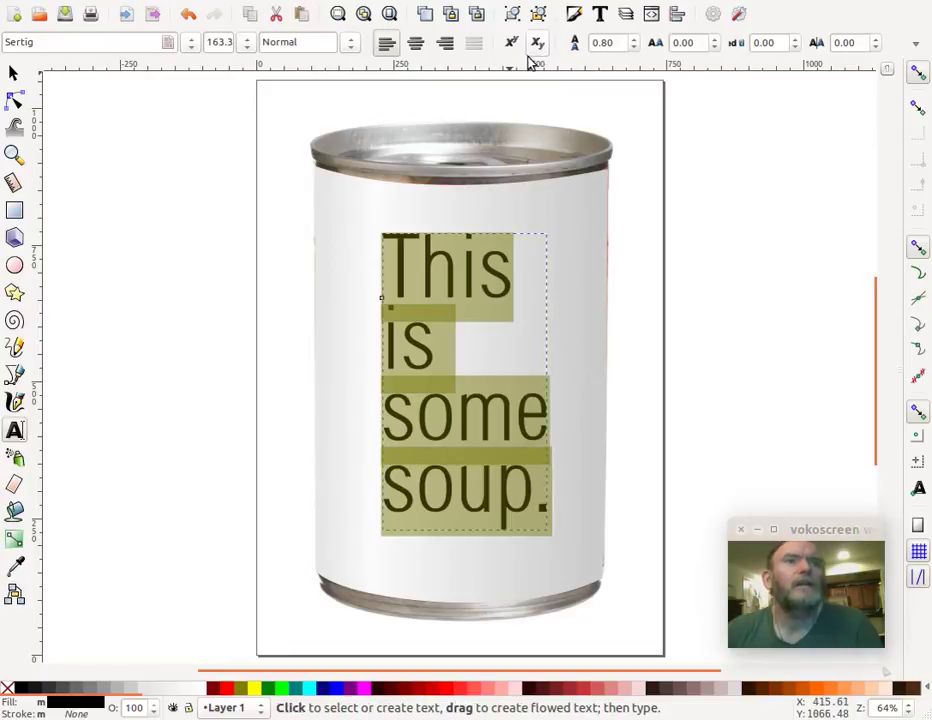
pyautogui.click(416, 43)
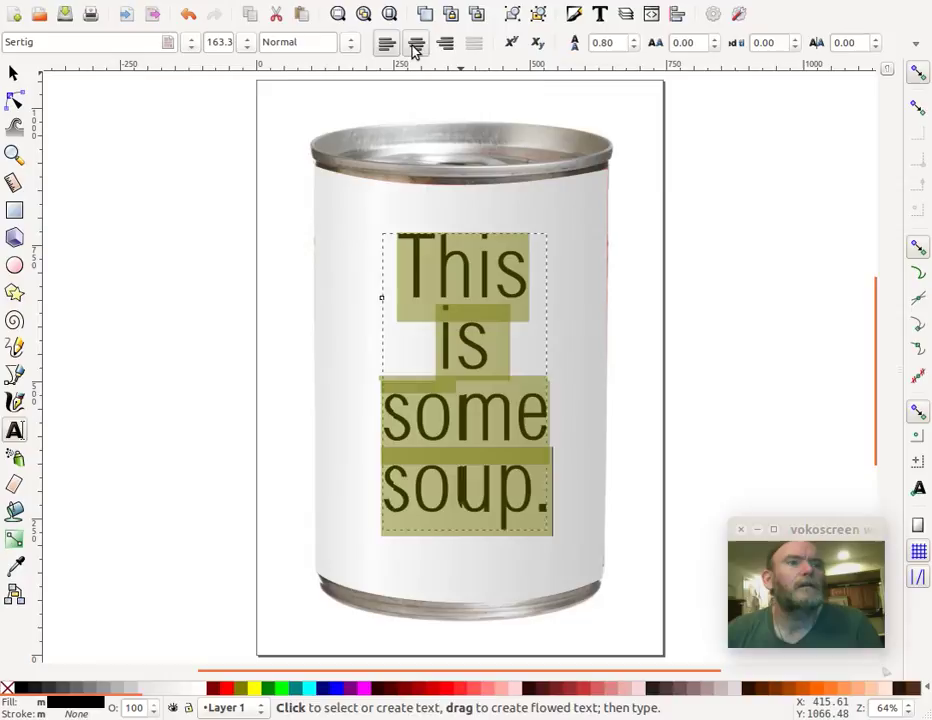
pyautogui.click(14, 75)
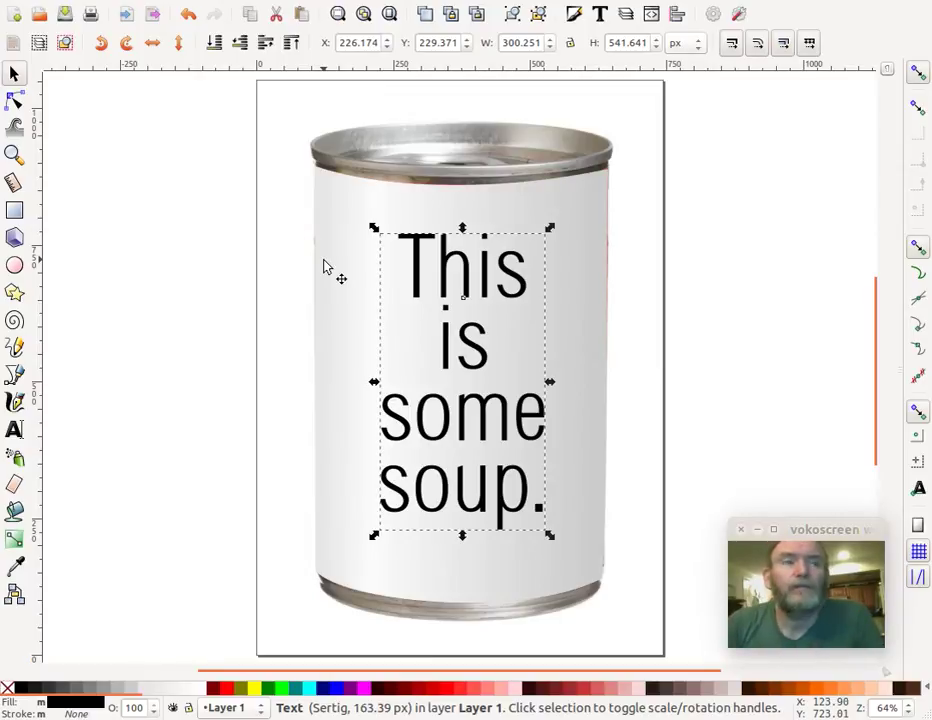
# - Convert the soup text to one 184-node path with Path > Union, then open Path Effects
pyautogui.click(214, 1)
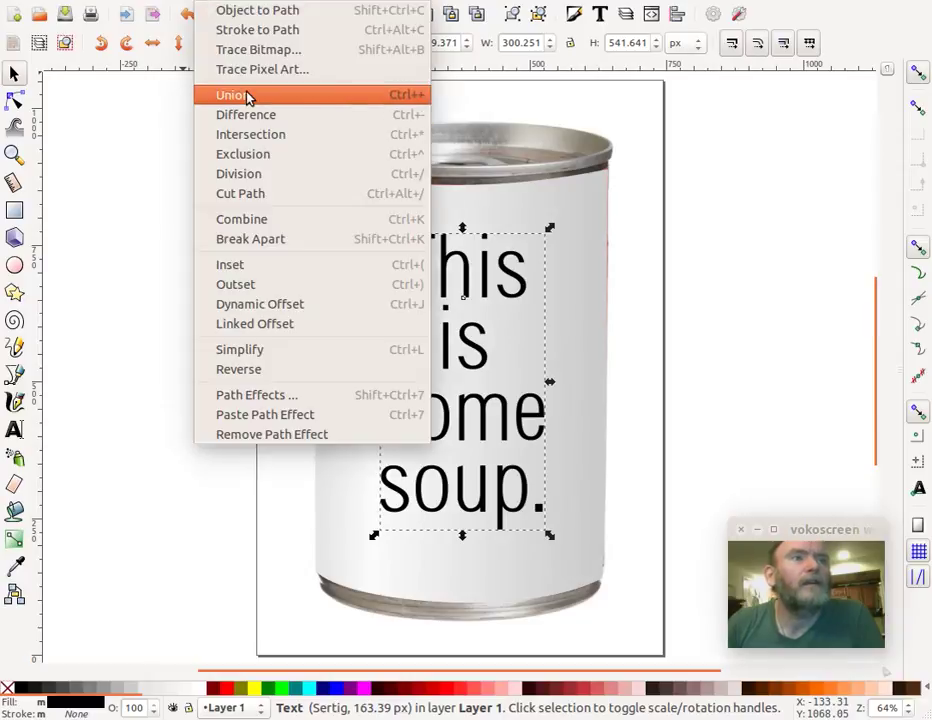
pyautogui.click(247, 96)
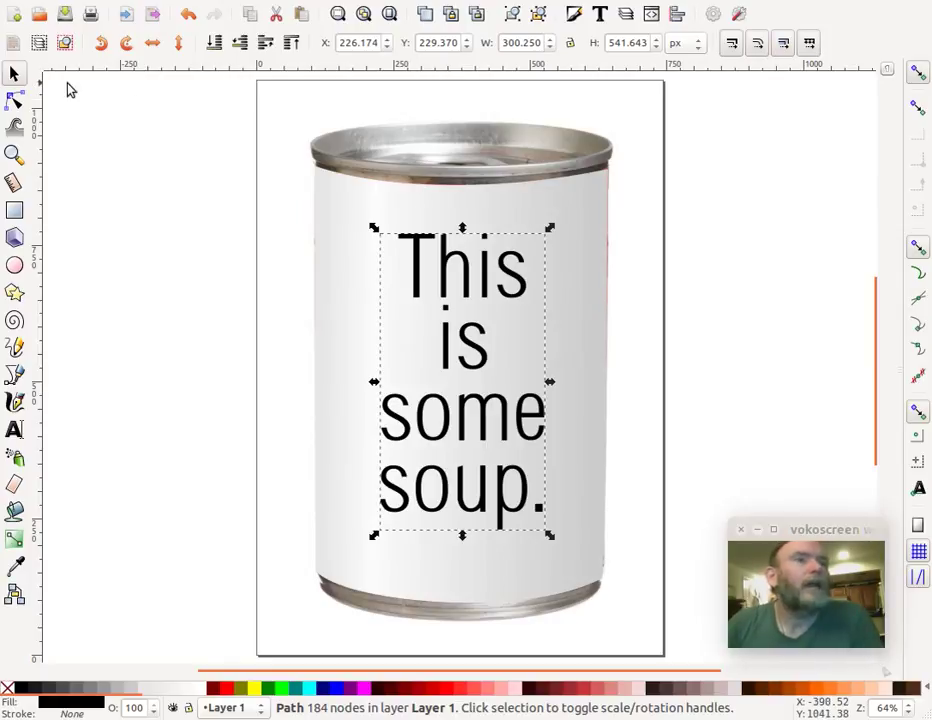
pyautogui.click(210, 3)
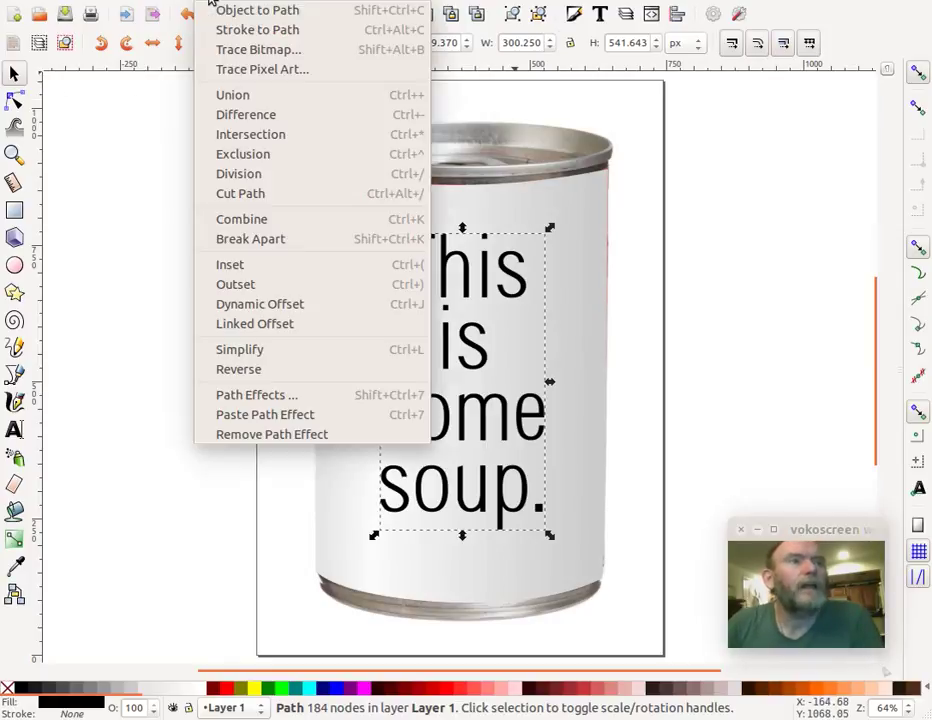
pyautogui.click(250, 393)
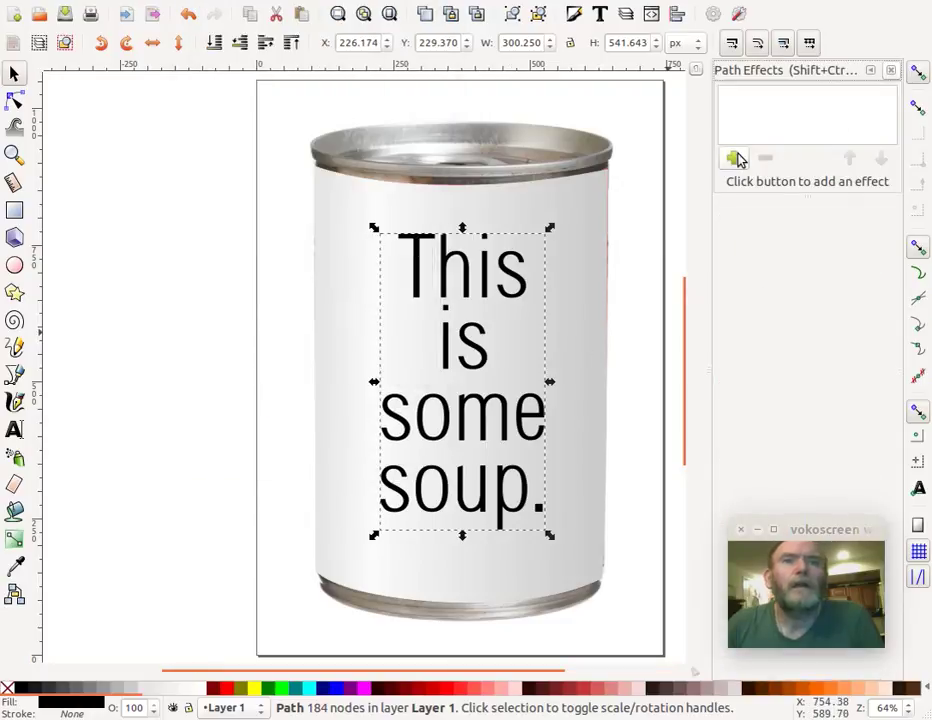
# - Add Envelope Deformation to the text path with the left and right bend paths disabled
pyautogui.click(735, 158)
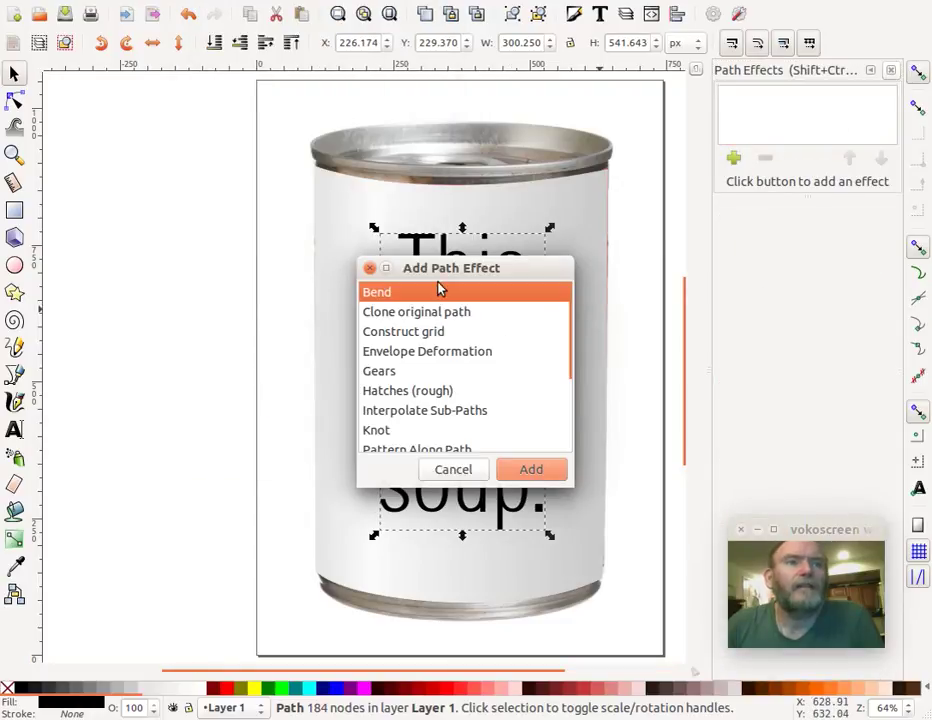
pyautogui.click(417, 354)
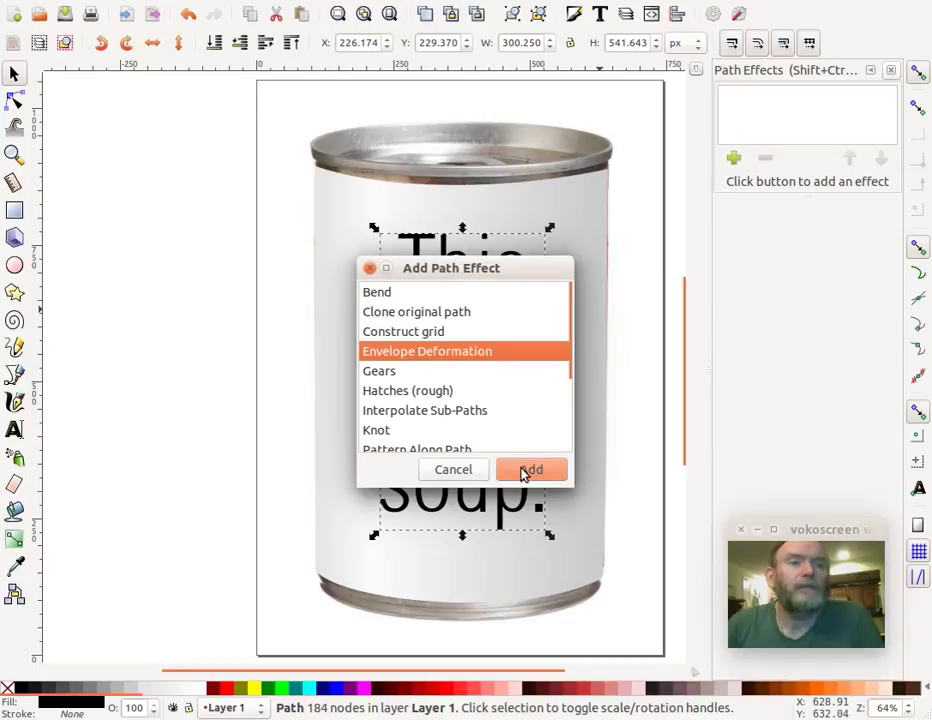
pyautogui.click(523, 473)
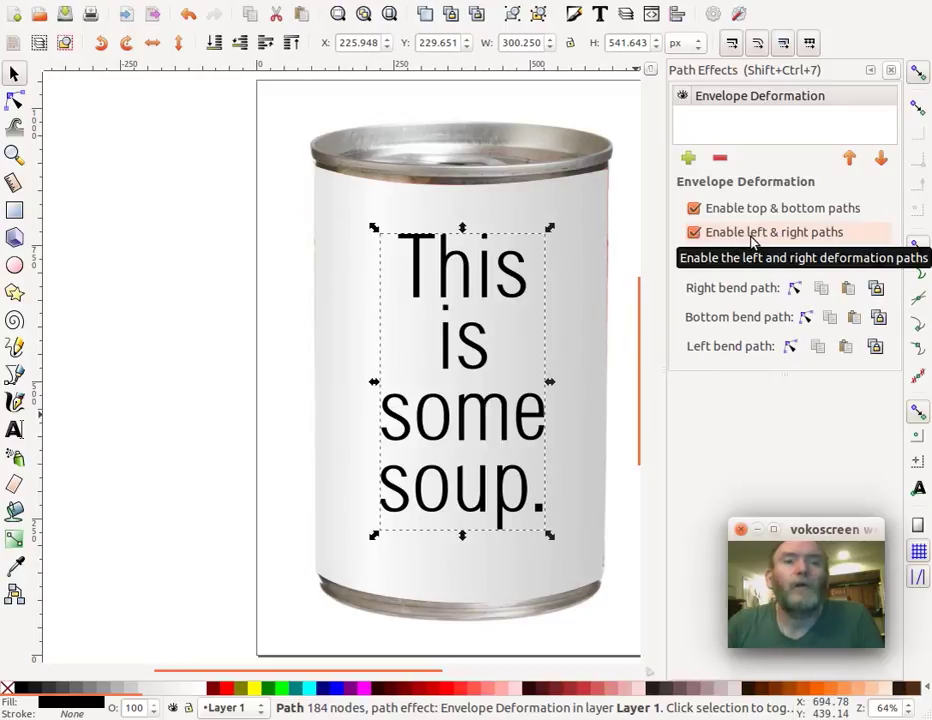
pyautogui.click(694, 233)
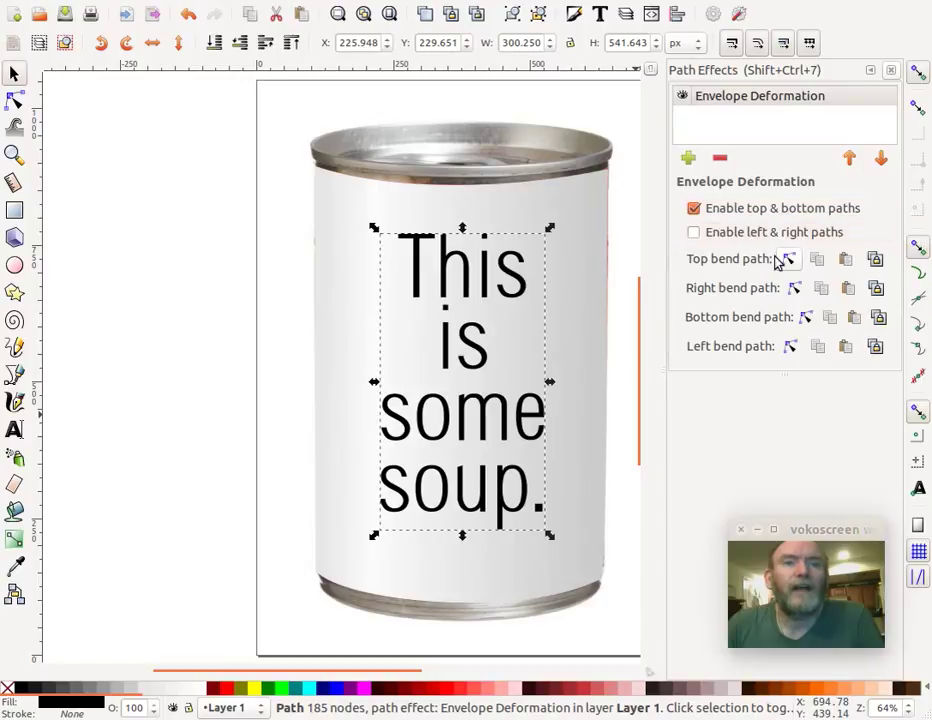
pyautogui.click(788, 260)
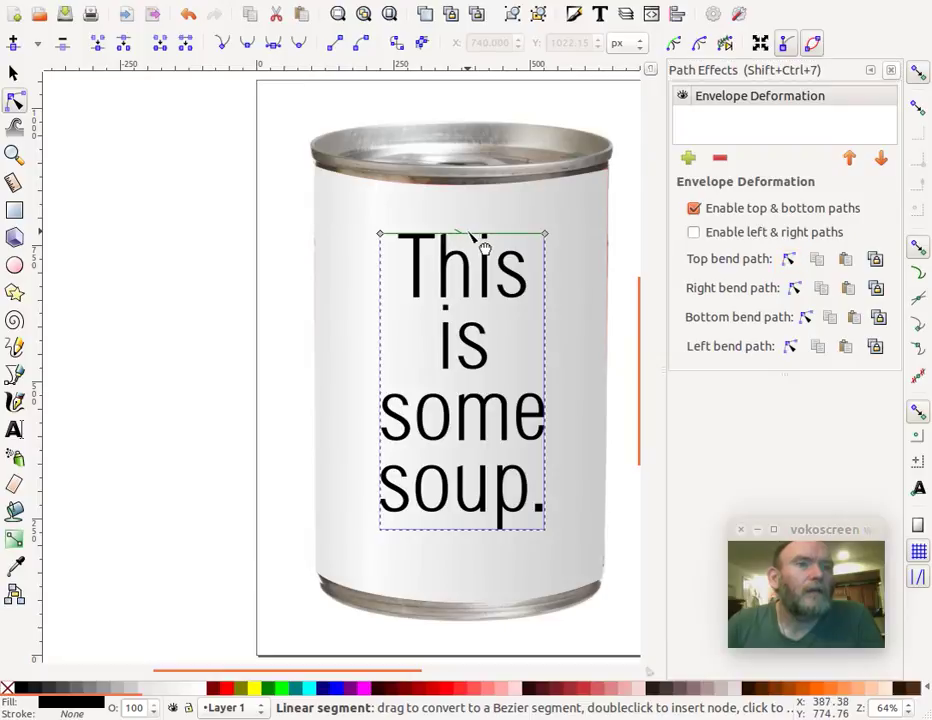
# - Drag the top and bottom bend paths down so the lettering bows gently downward
pyautogui.moveTo(471, 234); pyautogui.dragTo(471, 246)
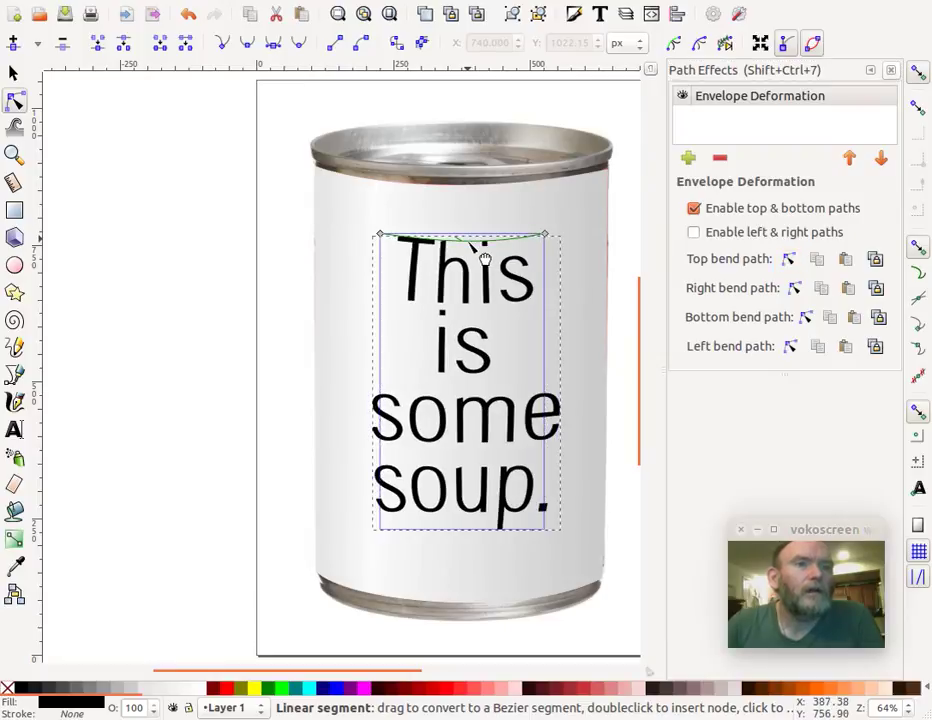
pyautogui.click(805, 318)
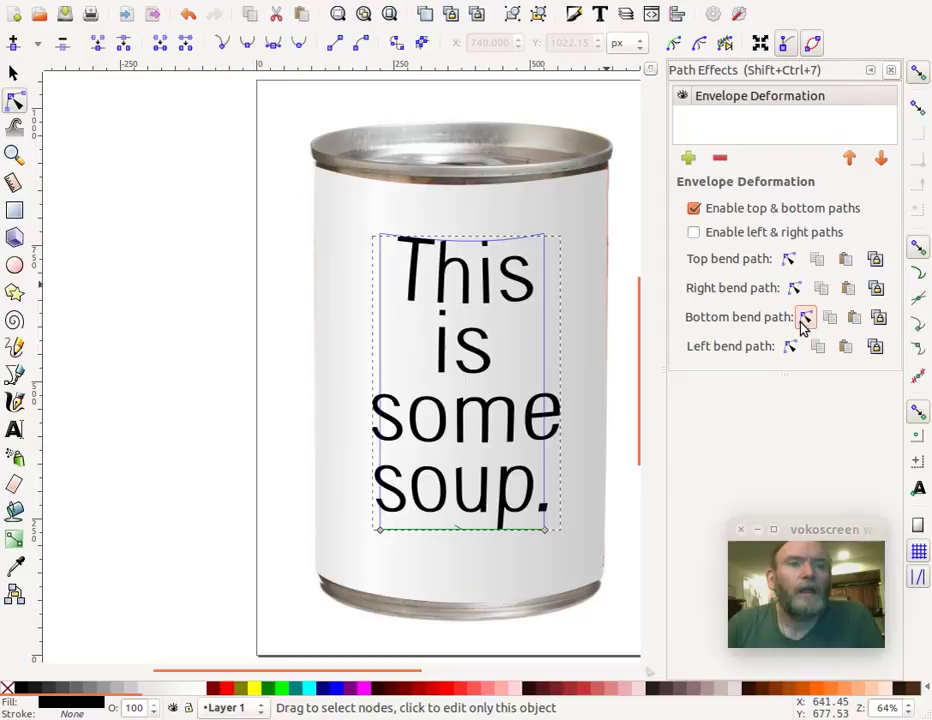
pyautogui.click(472, 538)
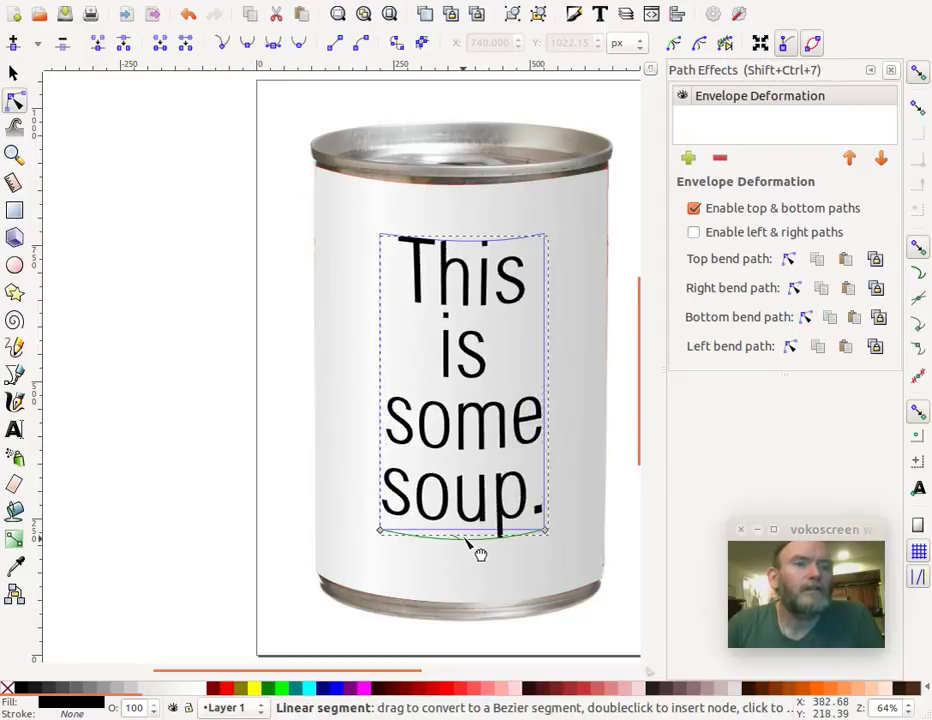
pyautogui.moveTo(468, 536); pyautogui.dragTo(479, 553)
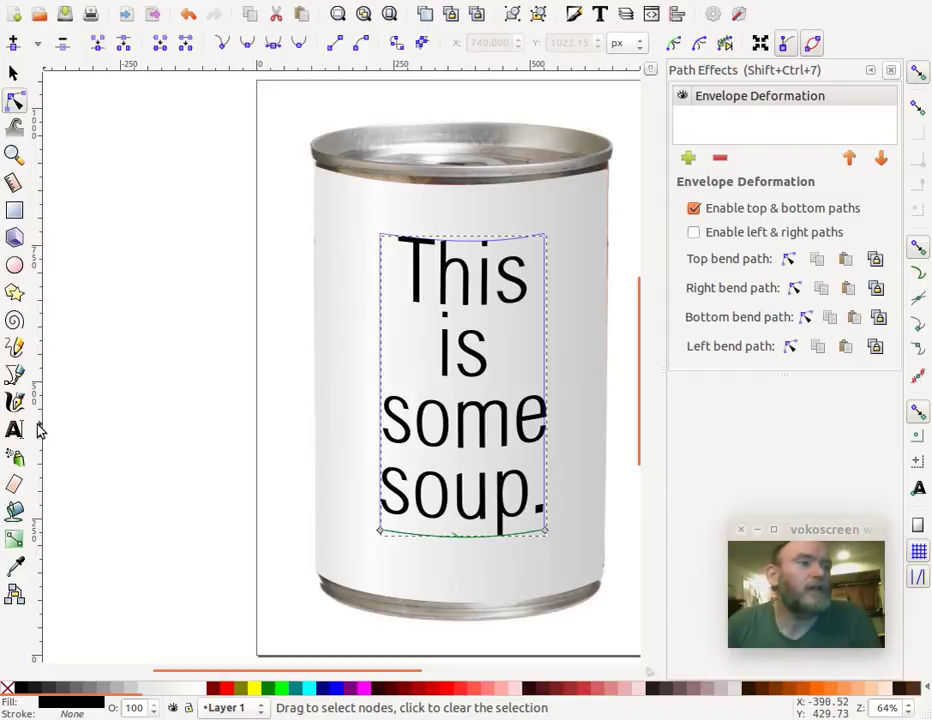
# - Dismiss System Settings and scale the curved text up about 118% to roughly 358 × 649 px
pyautogui.moveTo(37, 427); pyautogui.dragTo(501, 440)
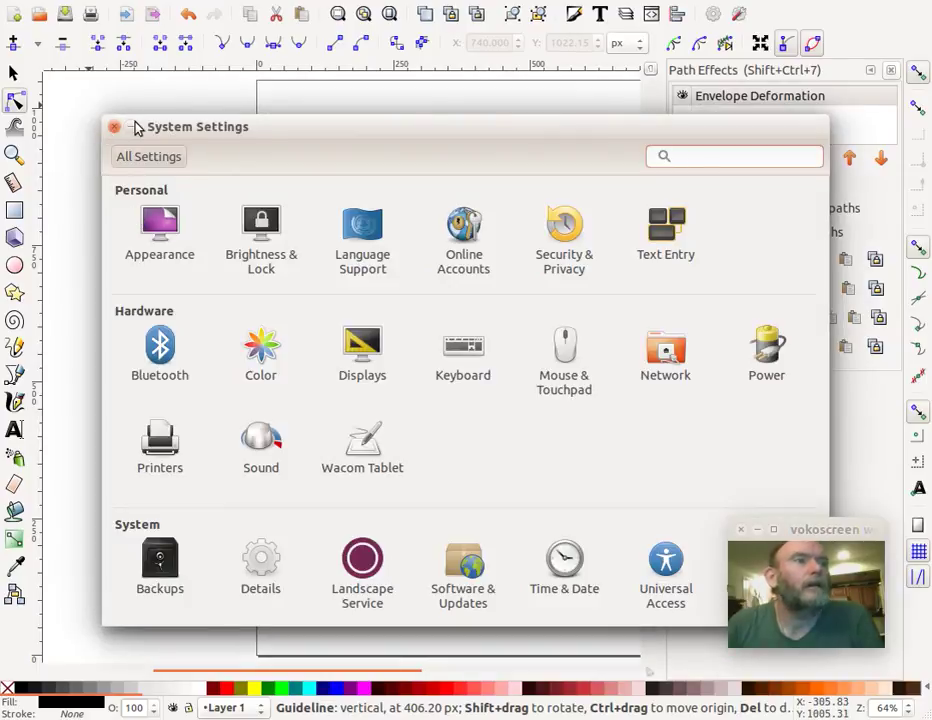
pyautogui.click(115, 128)
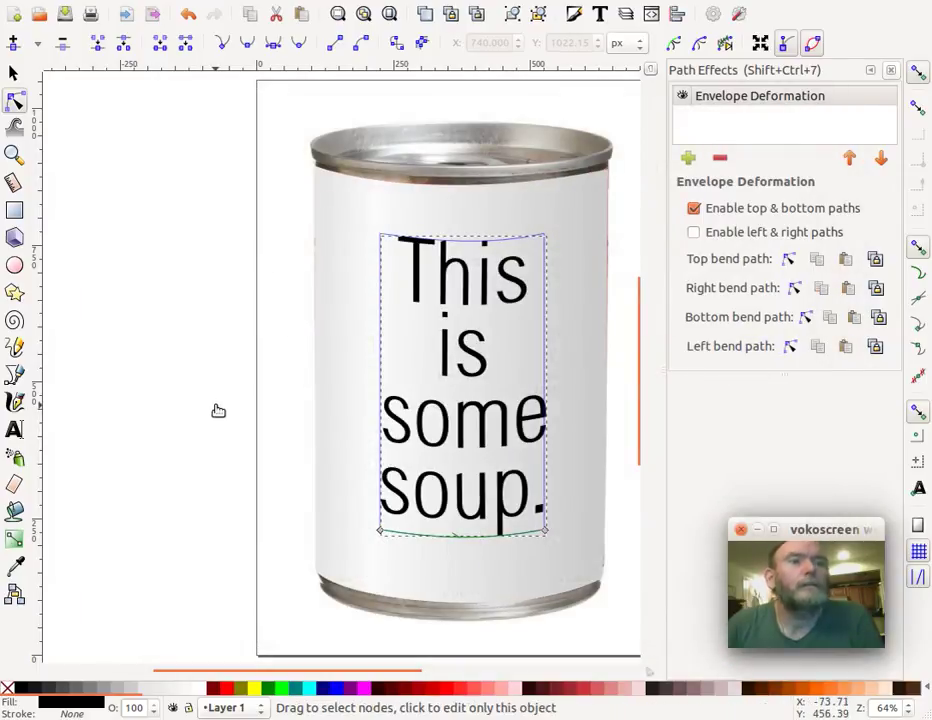
pyautogui.click(14, 73)
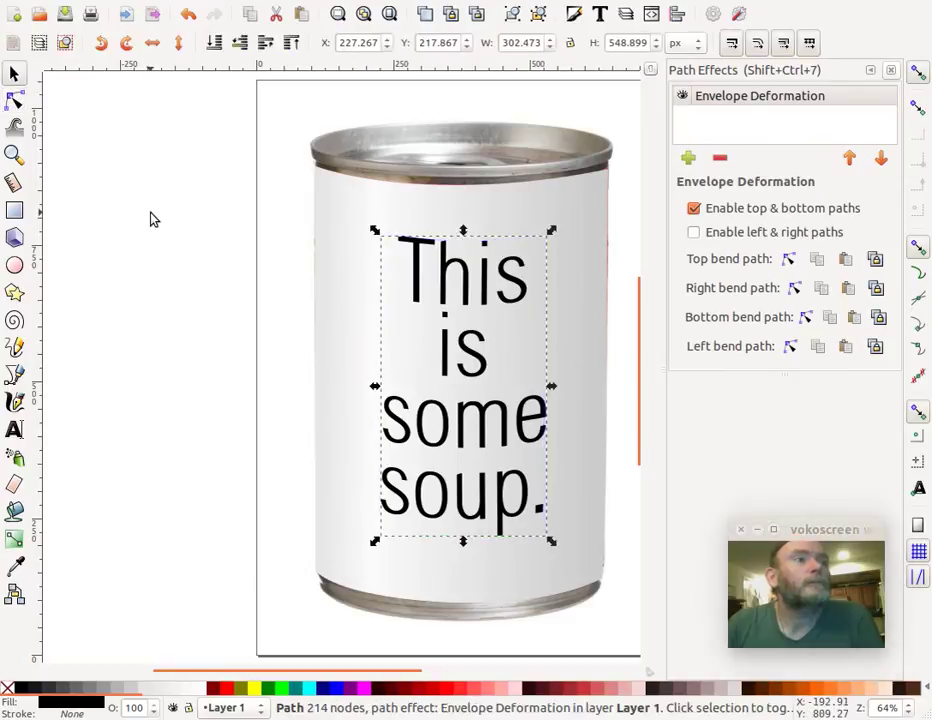
pyautogui.click(150, 212)
pyautogui.click(467, 304)
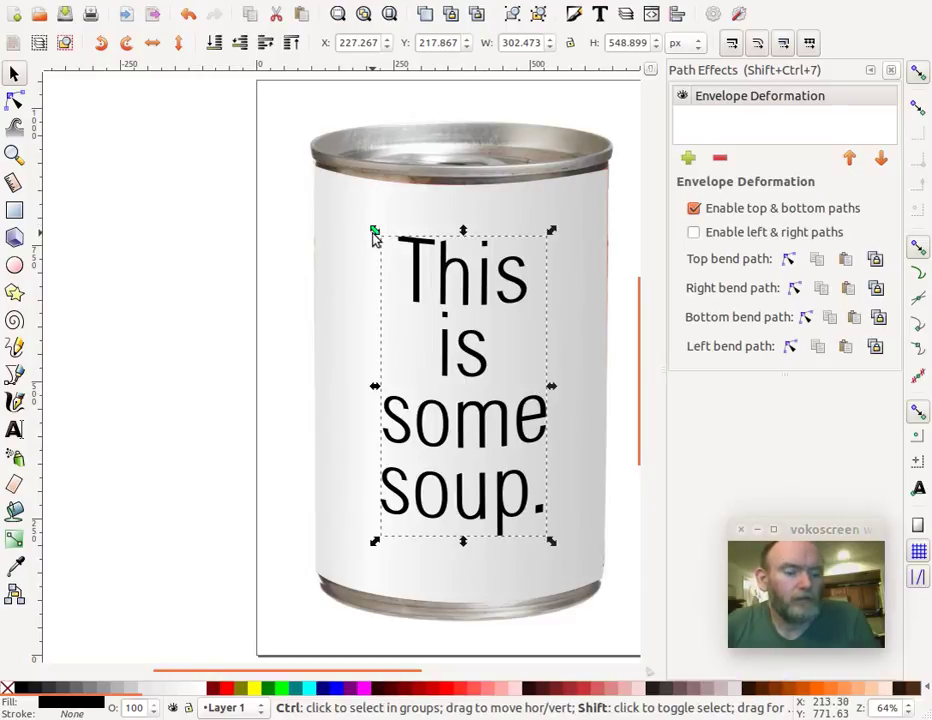
pyautogui.moveTo(374, 233); pyautogui.dragTo(347, 212)
pyautogui.click(187, 233)
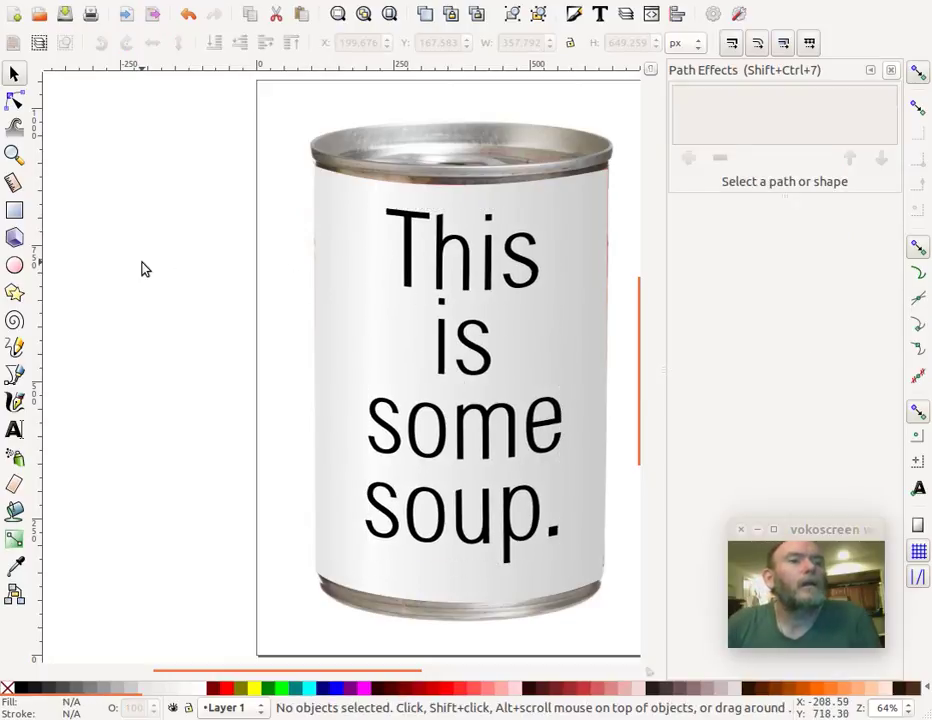
# - Duplicate the soup text path, nudge the copy down and right, and colour it light grey
pyautogui.click(442, 275)
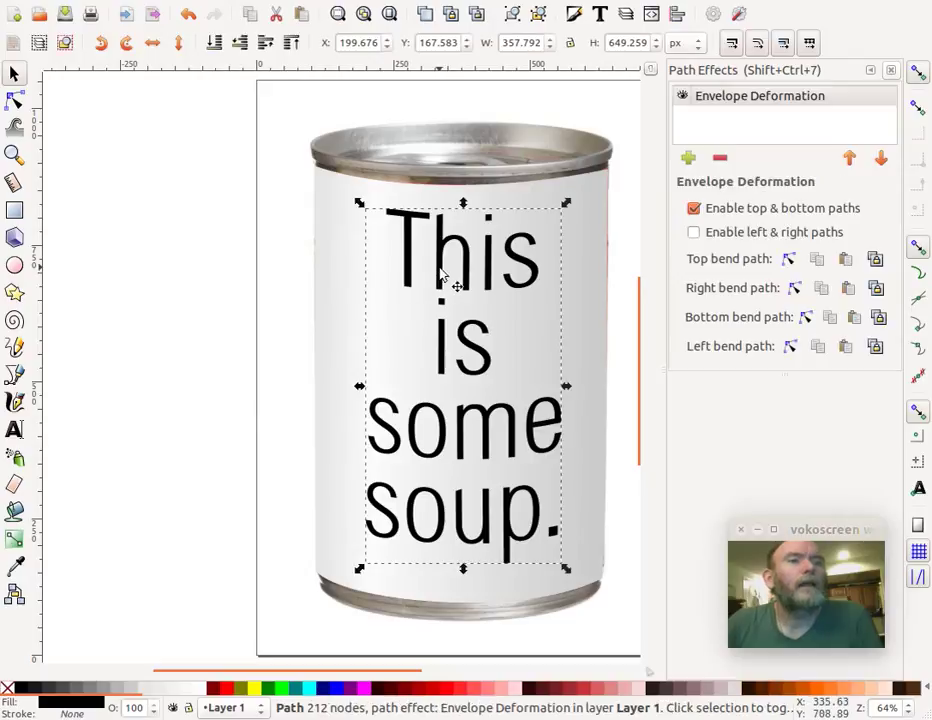
pyautogui.hotkey('ctrl', 'd')
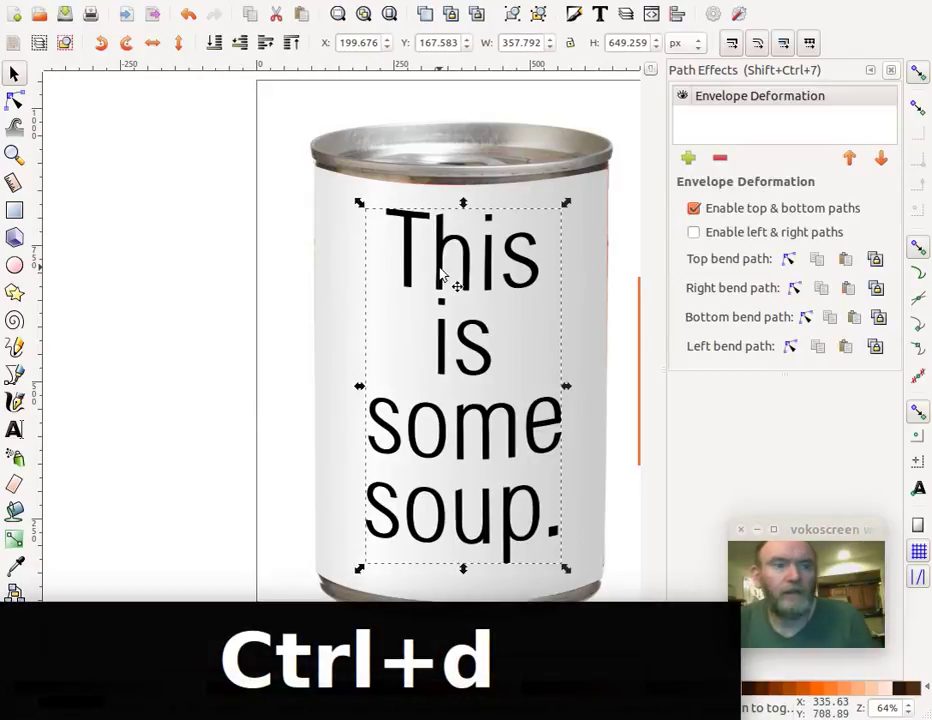
pyautogui.press('Down')
pyautogui.press('Down')
pyautogui.press('Down')
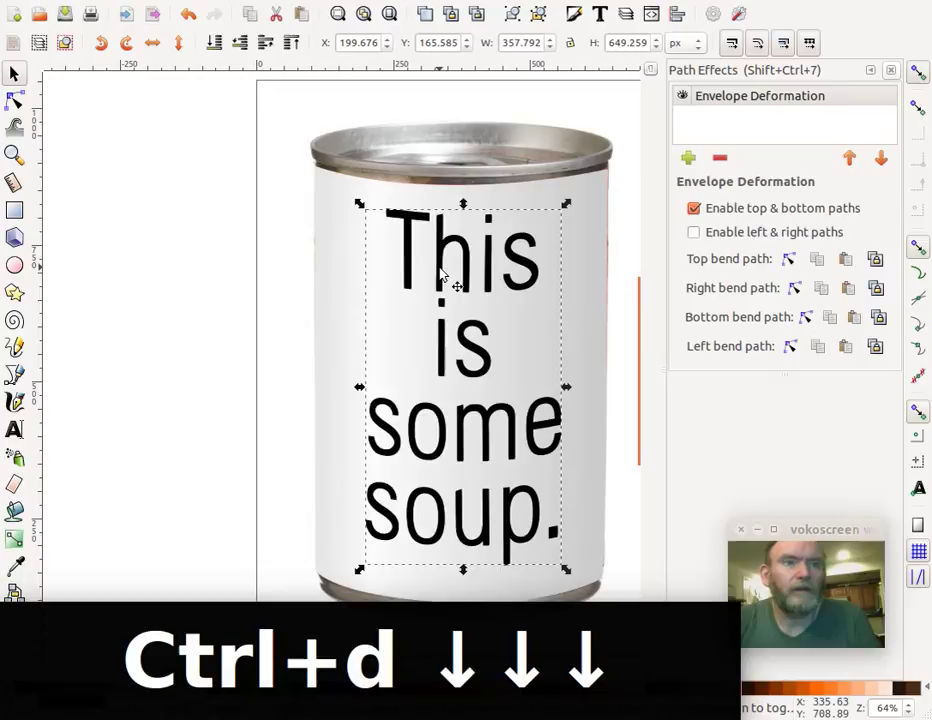
pyautogui.press('Right')
pyautogui.press('Right')
pyautogui.press('Right')
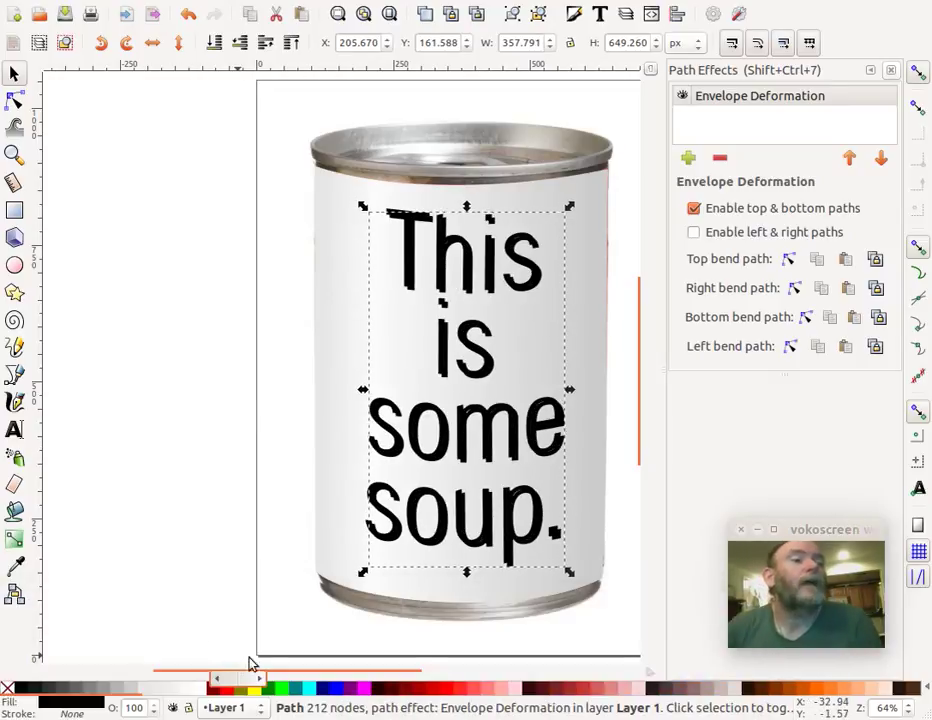
pyautogui.click(135, 697)
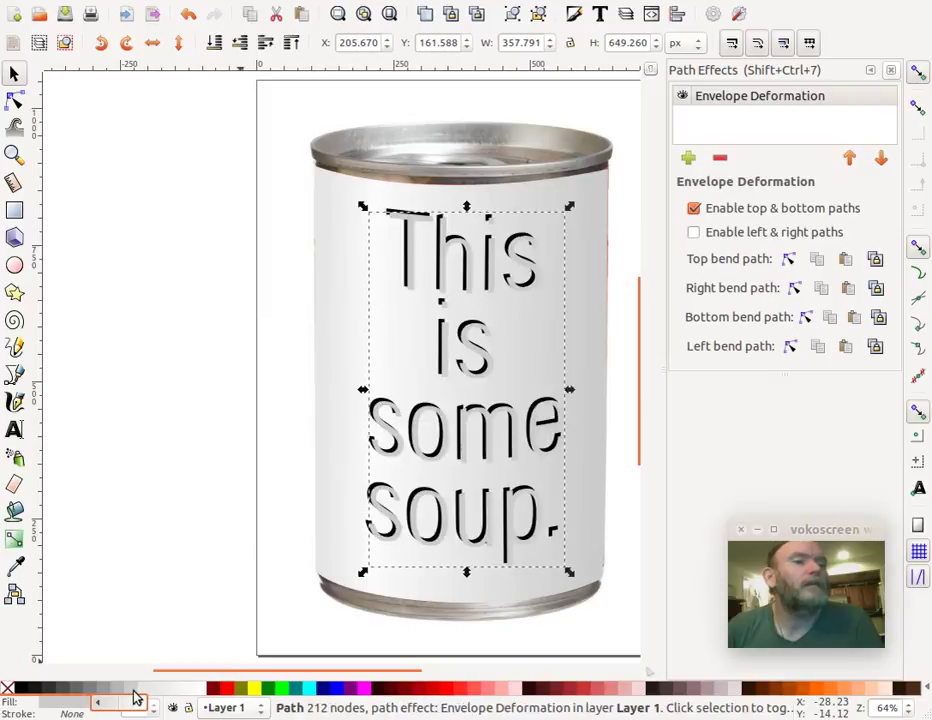
# - Lower the grey copy one step behind the black text and fine-tune its offset with arrow keys
pyautogui.click(239, 45)
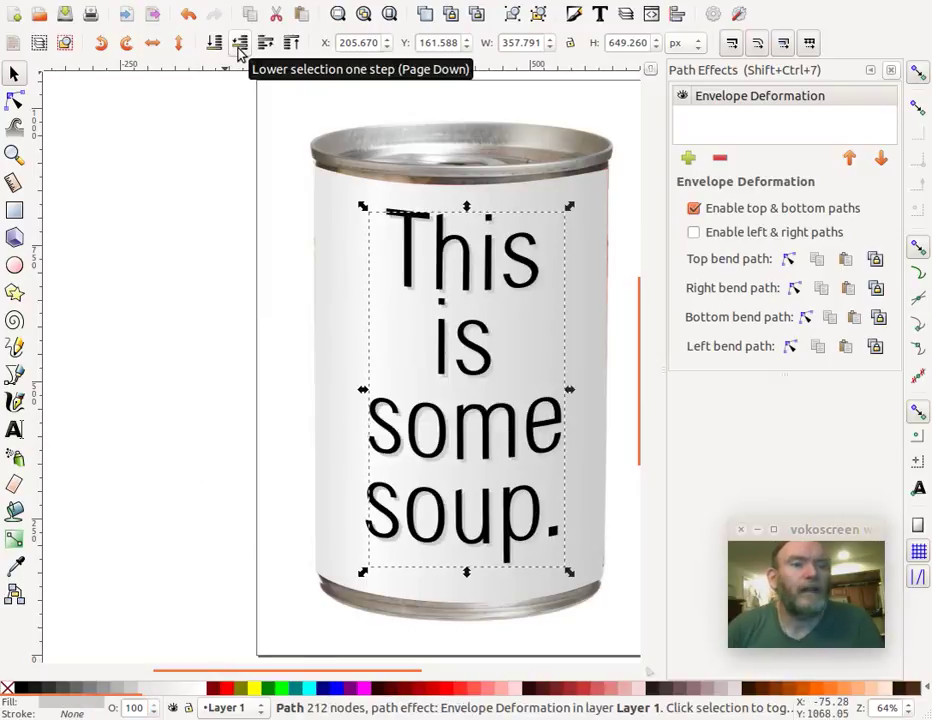
pyautogui.press('Down')
pyautogui.press('Down')
pyautogui.press('Down')
pyautogui.press('Right')
pyautogui.press('Right')
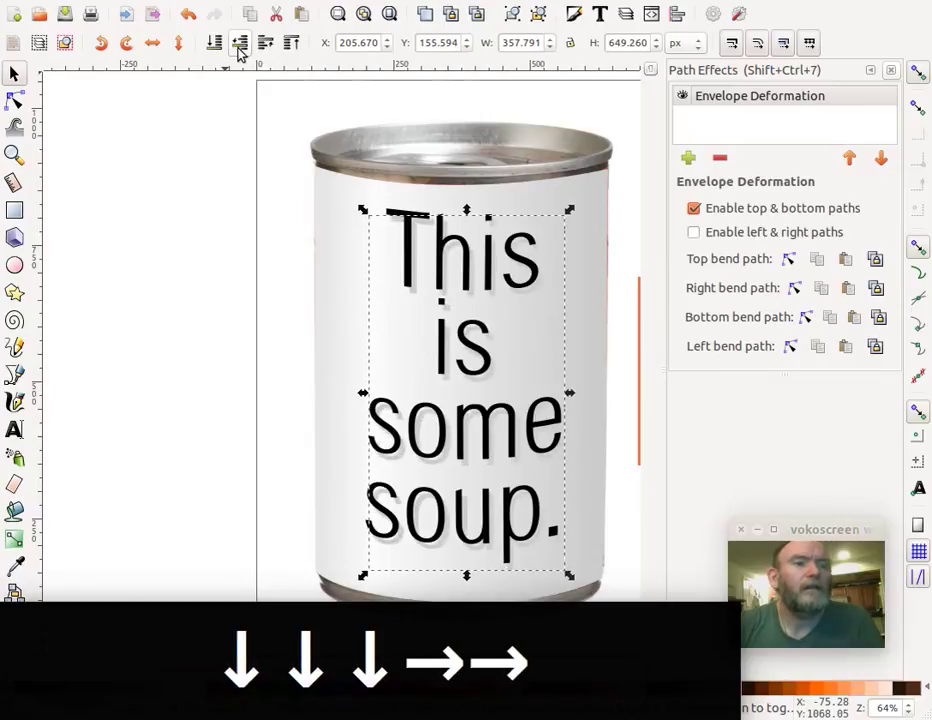
pyautogui.press('Right')
pyautogui.press('Up')
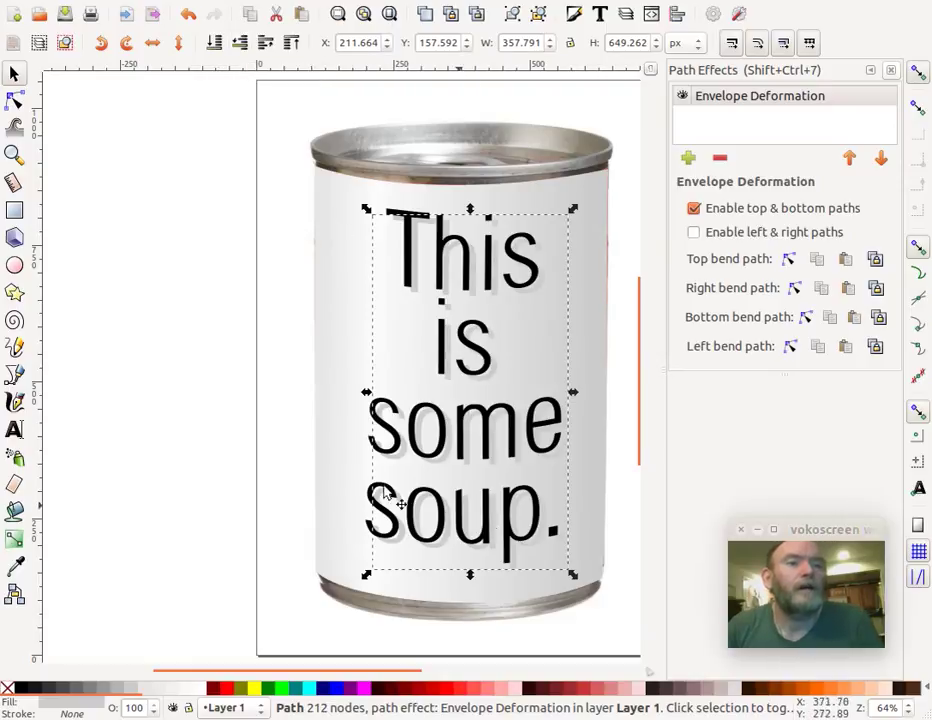
pyautogui.click(139, 381)
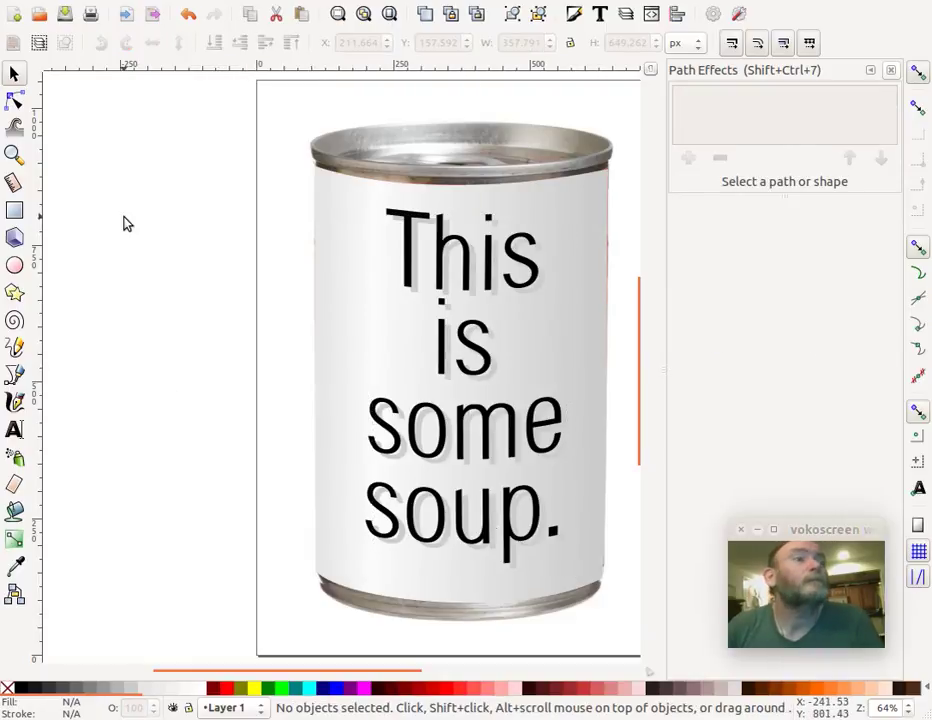